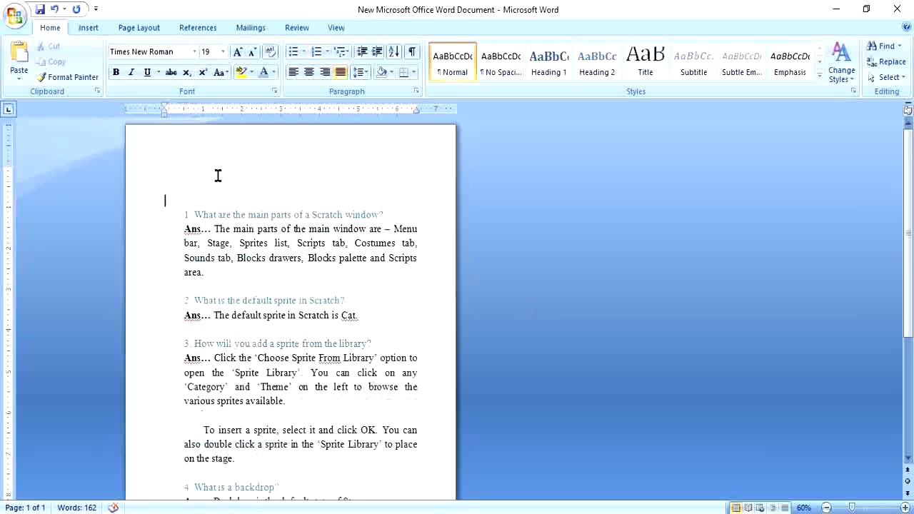
- Enter "agfhdjhf" on the empty line directly above question 1, and delete that line
{"action": "type", "text": "agfhdjhf"}
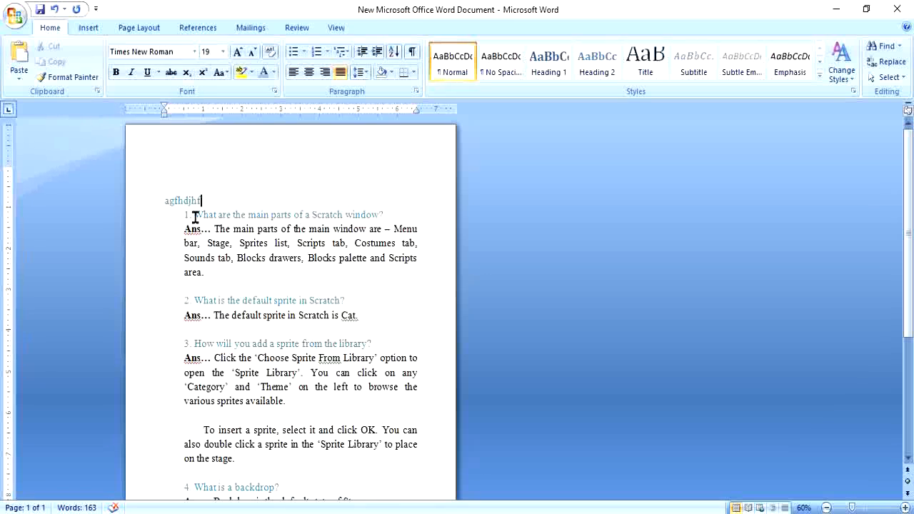
{"action": "left_click", "coordinate": [146, 206]}
{"action": "key", "text": "Delete"}
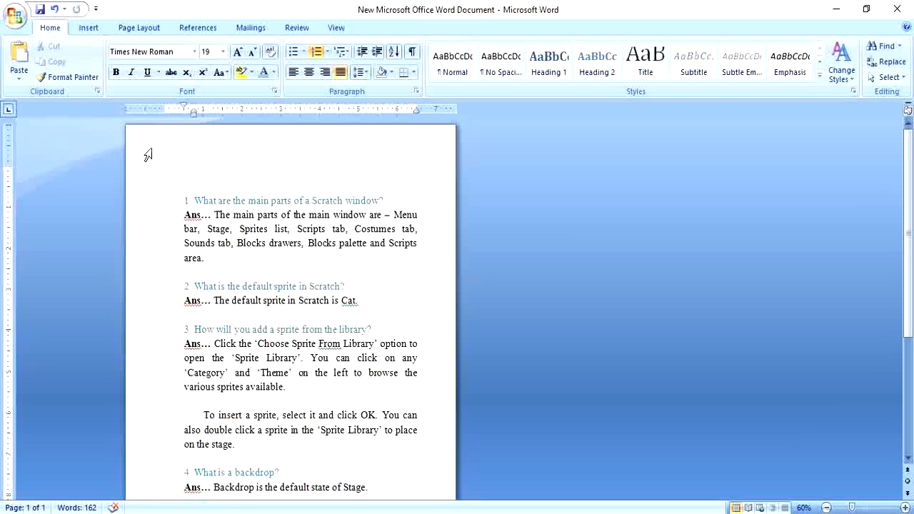
- Examine the blank margin areas around the page text and the available margin presets
{"action": "scroll", "coordinate": [61, 444], "scroll_direction": "down", "scroll_amount": 3}
{"action": "scroll", "coordinate": [62, 444], "scroll_direction": "down", "scroll_amount": 2}
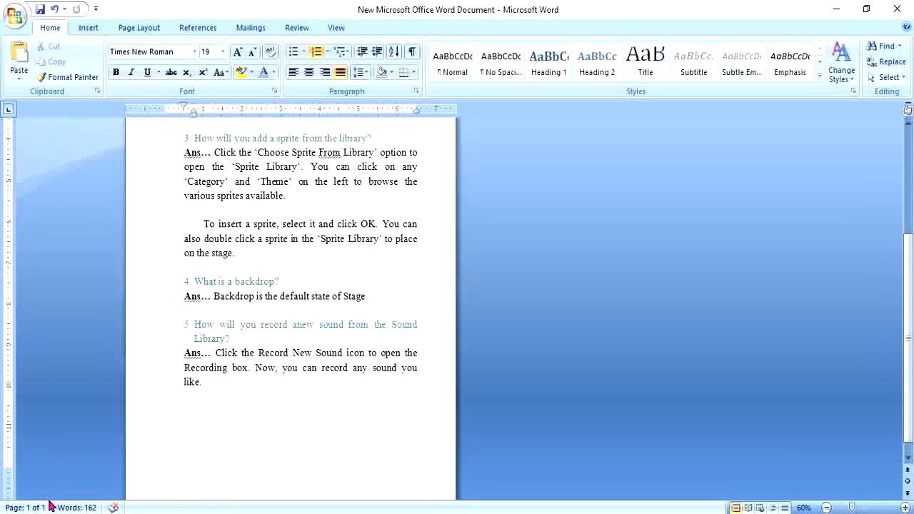
{"action": "scroll", "coordinate": [189, 350], "scroll_direction": "up", "scroll_amount": 3}
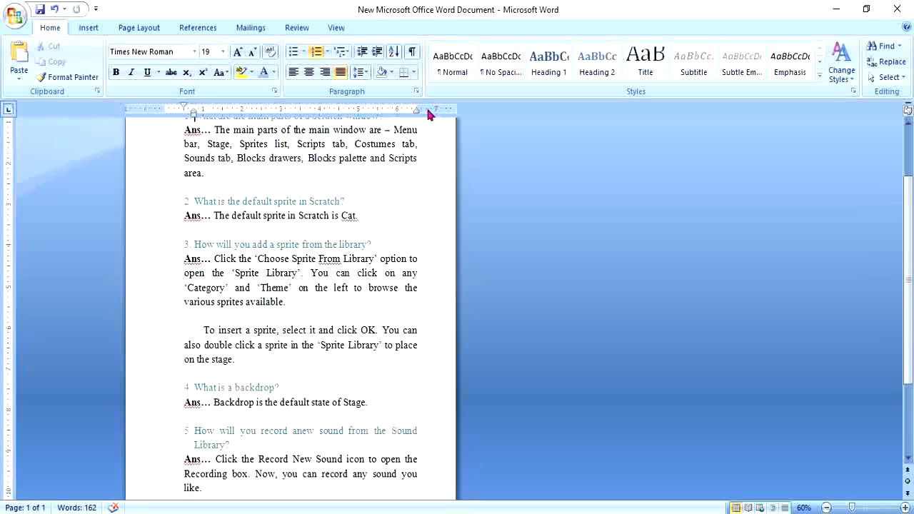
{"action": "scroll", "coordinate": [9, 200], "scroll_direction": "up", "scroll_amount": 2}
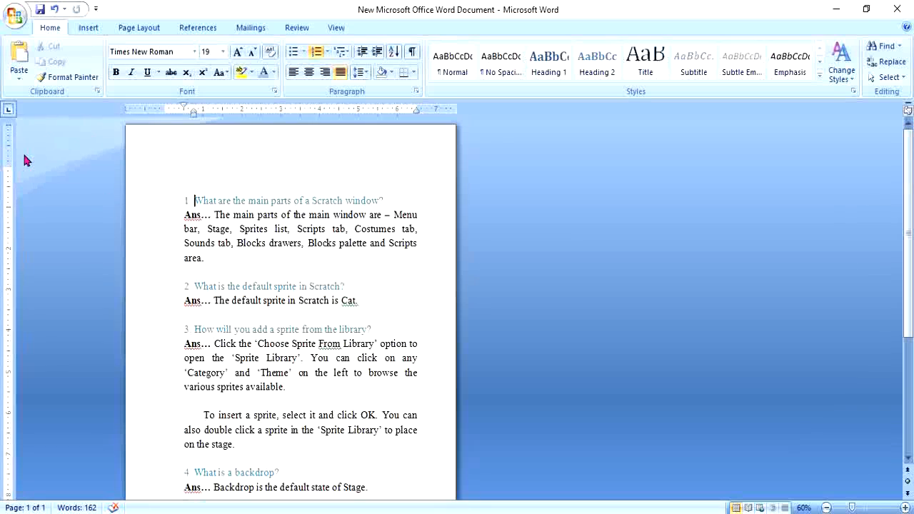
{"action": "scroll", "coordinate": [29, 479], "scroll_direction": "down", "scroll_amount": 5}
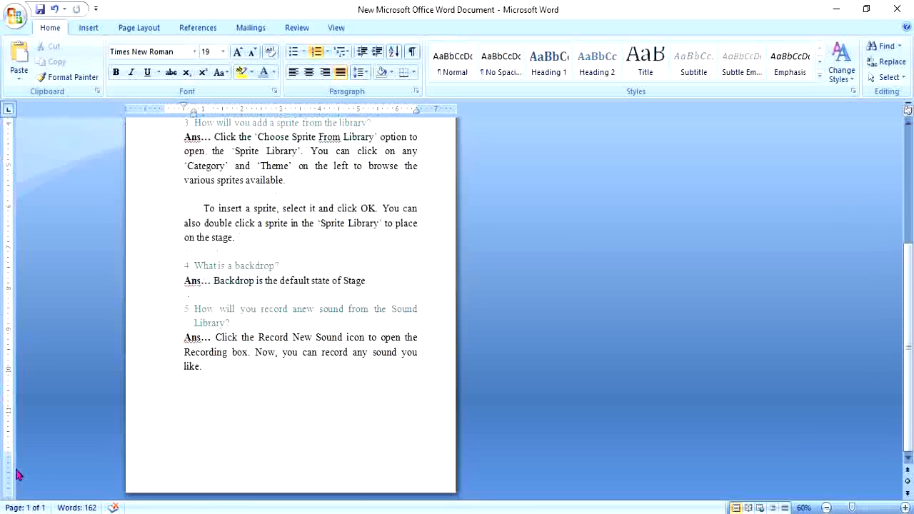
{"action": "scroll", "coordinate": [18, 475], "scroll_direction": "up", "scroll_amount": 5}
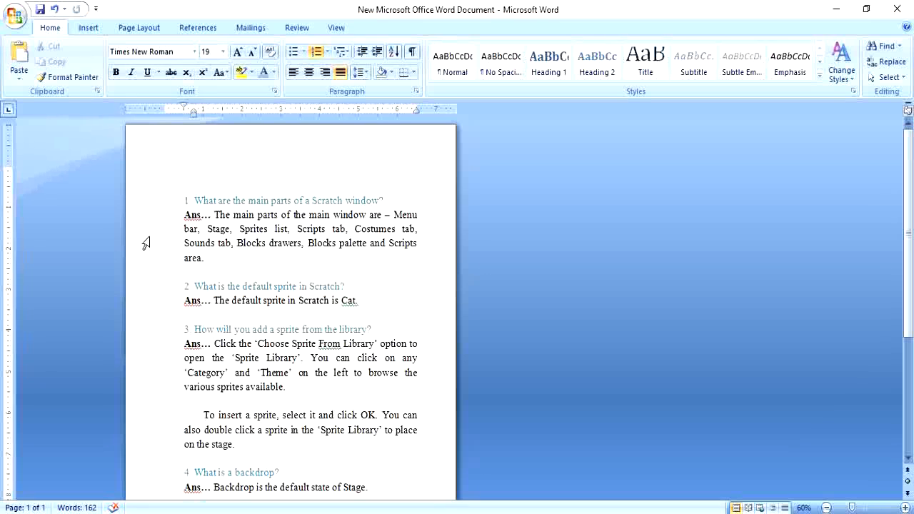
{"action": "left_click", "coordinate": [140, 29]}
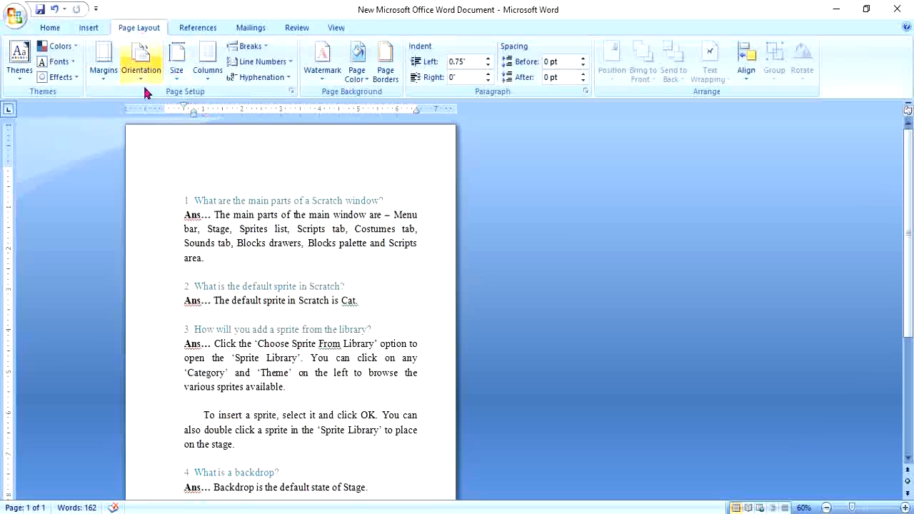
{"action": "left_click", "coordinate": [105, 80]}
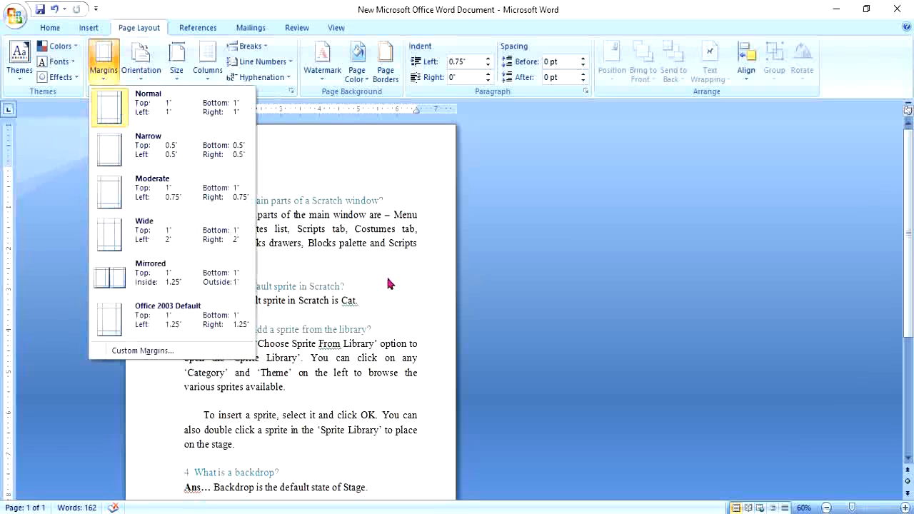
{"action": "left_click", "coordinate": [401, 272]}
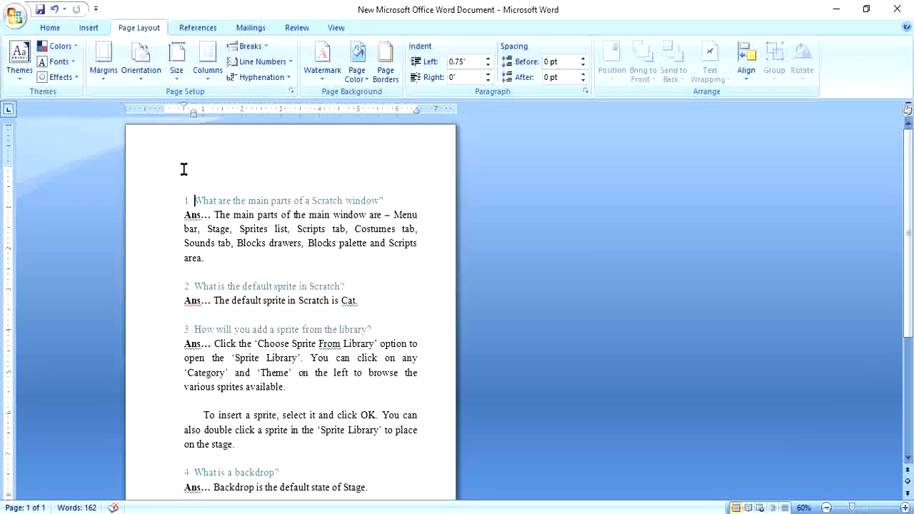
- Try the Narrow page margins and restore the Normal preset with 1-inch margins
{"action": "left_click", "coordinate": [102, 75]}
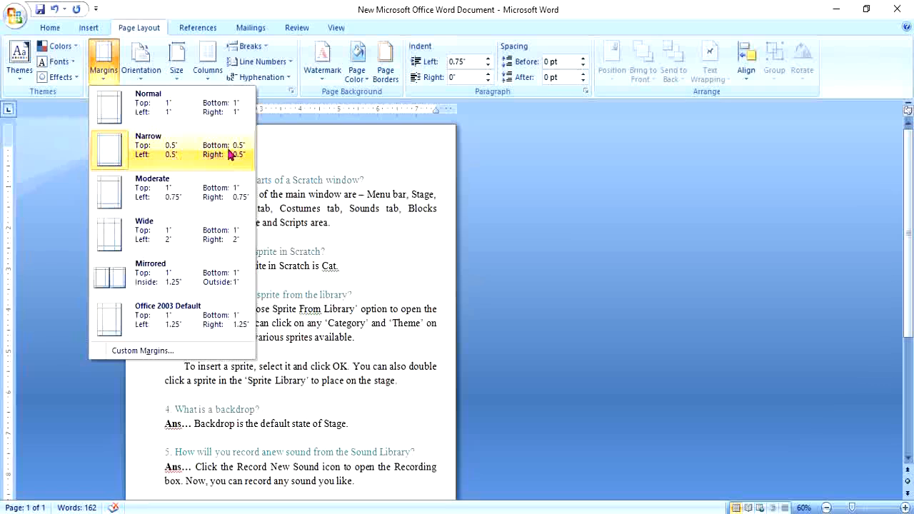
{"action": "left_click", "coordinate": [185, 113]}
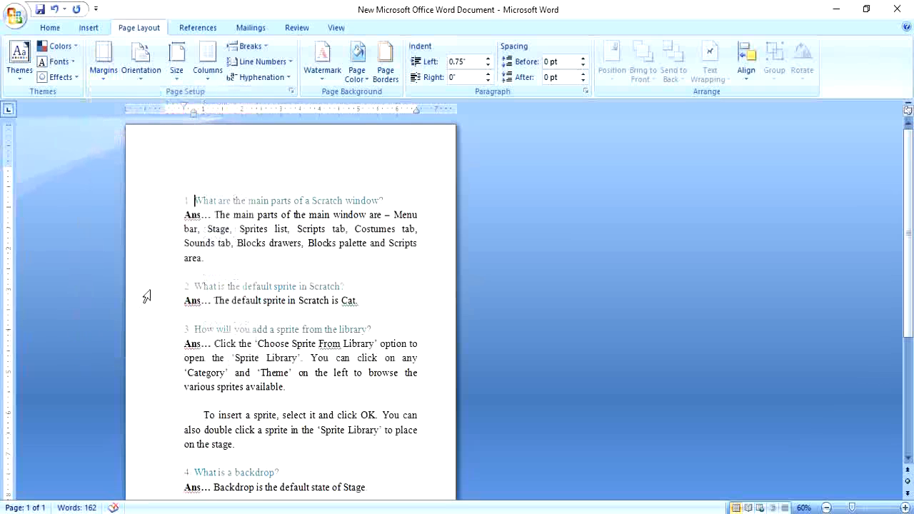
- Try the Wide margin preset with 2-inch left and right margins, and undo it
{"action": "left_click", "coordinate": [102, 71]}
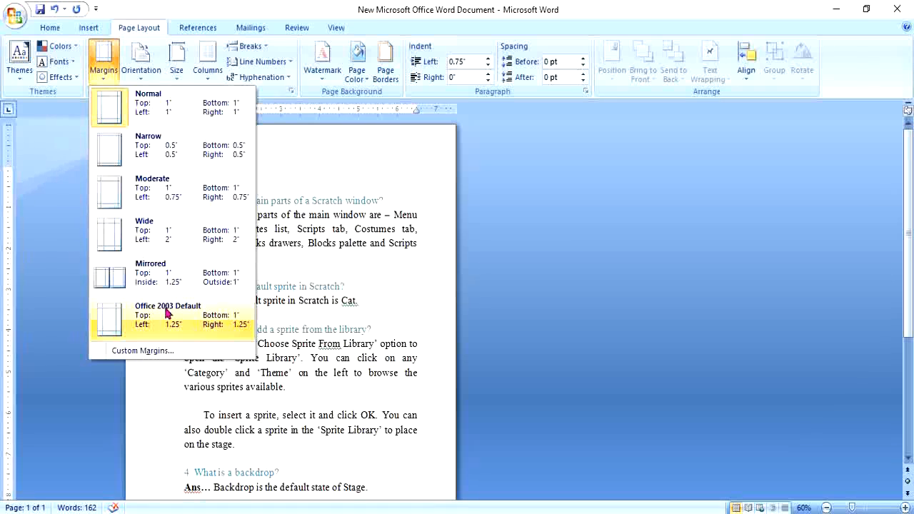
{"action": "left_click", "coordinate": [156, 238]}
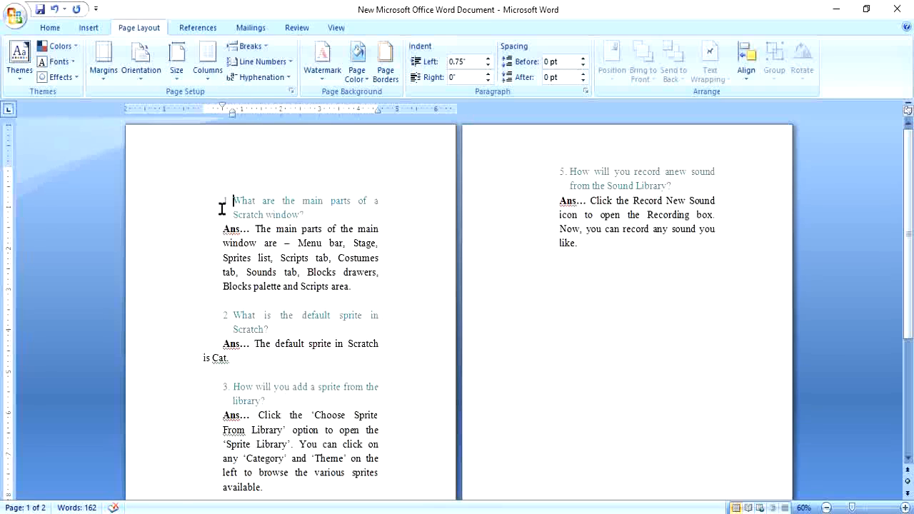
{"action": "key", "text": "ctrl+z"}
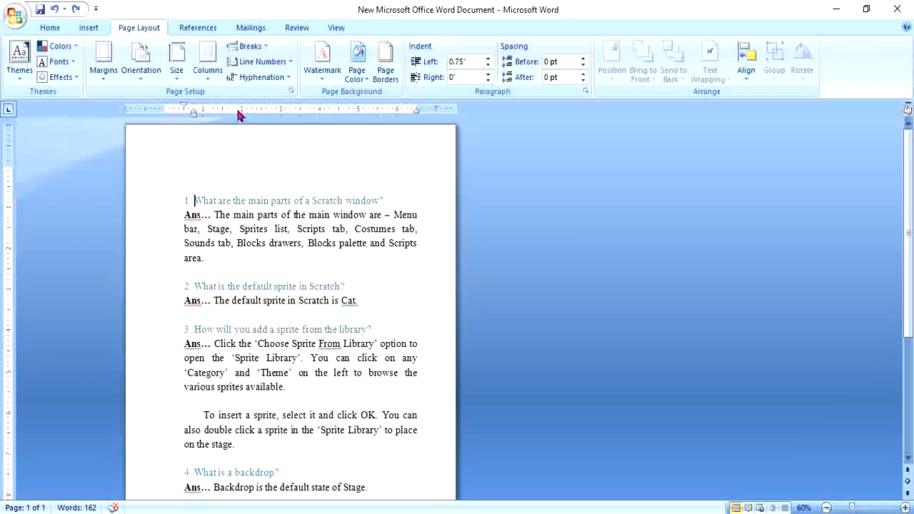
- Adjust the page's left margin on the horizontal ruler to about 1.4 inches
{"action": "left_click_drag", "start_coordinate": [165, 109], "coordinate": [237, 108]}
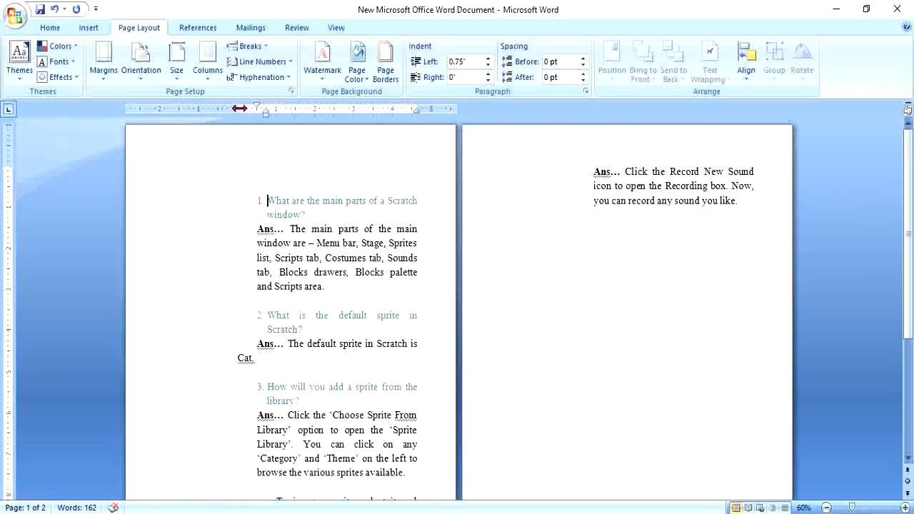
{"action": "left_click_drag", "start_coordinate": [239, 109], "coordinate": [183, 109]}
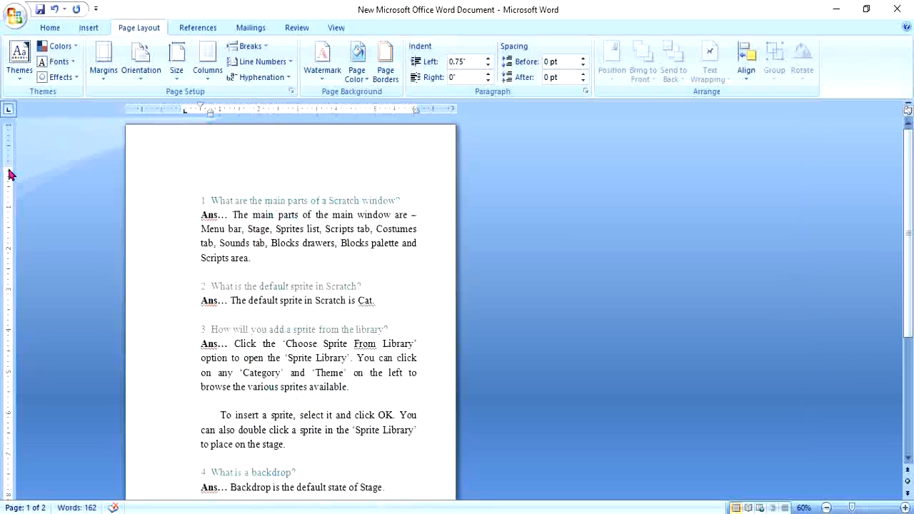
- Set the top margin to about 2.6 inches on the vertical ruler and enlarge the bottom margin
{"action": "left_click_drag", "start_coordinate": [7, 165], "coordinate": [15, 239]}
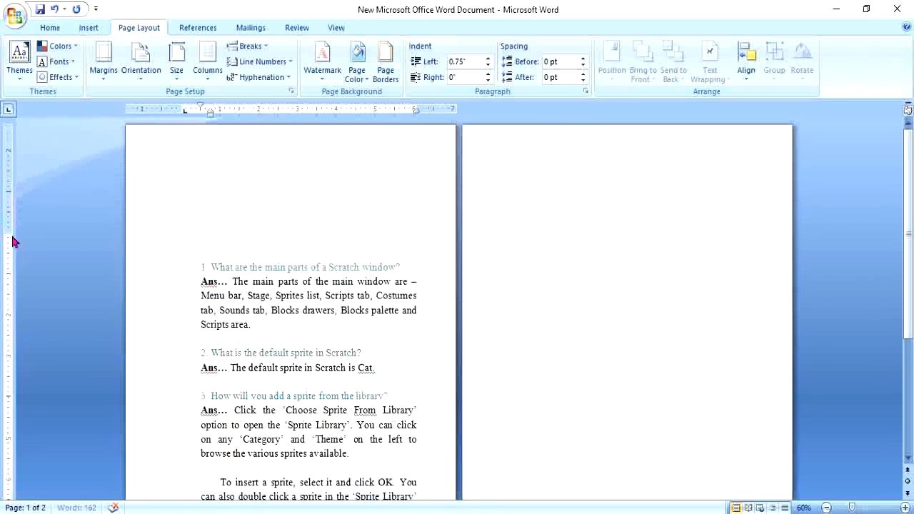
{"action": "scroll", "coordinate": [19, 367], "scroll_direction": "down", "scroll_amount": 3}
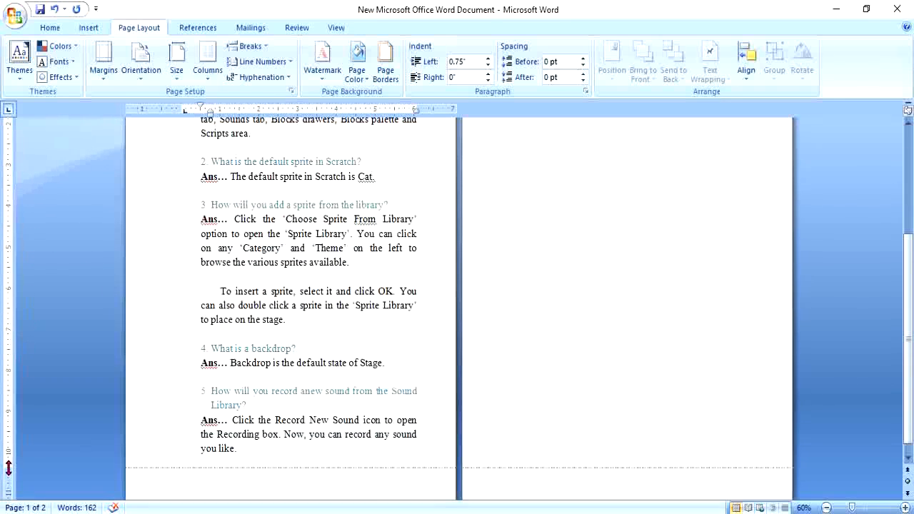
{"action": "left_click_drag", "start_coordinate": [9, 469], "coordinate": [9, 427]}
{"action": "scroll", "coordinate": [216, 379], "scroll_direction": "up", "scroll_amount": 3}
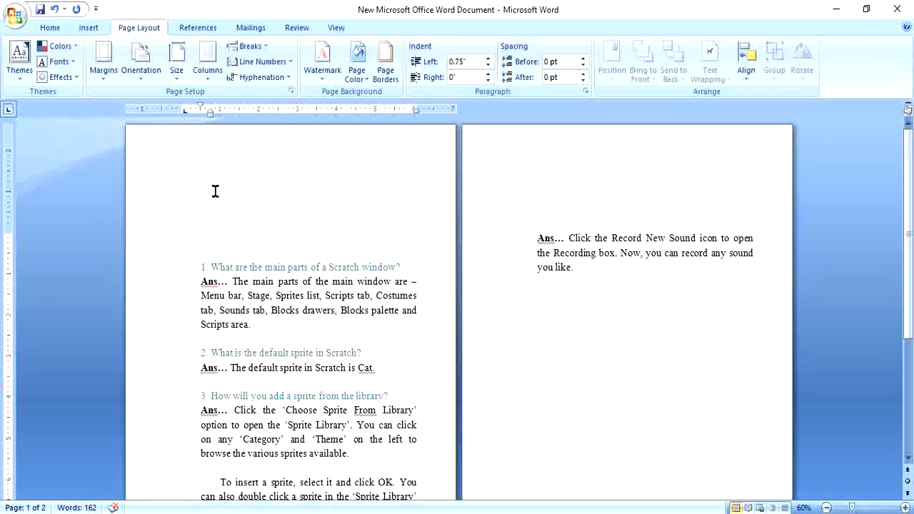
- Hide the document's rulers and display them again
{"action": "left_click", "coordinate": [339, 30]}
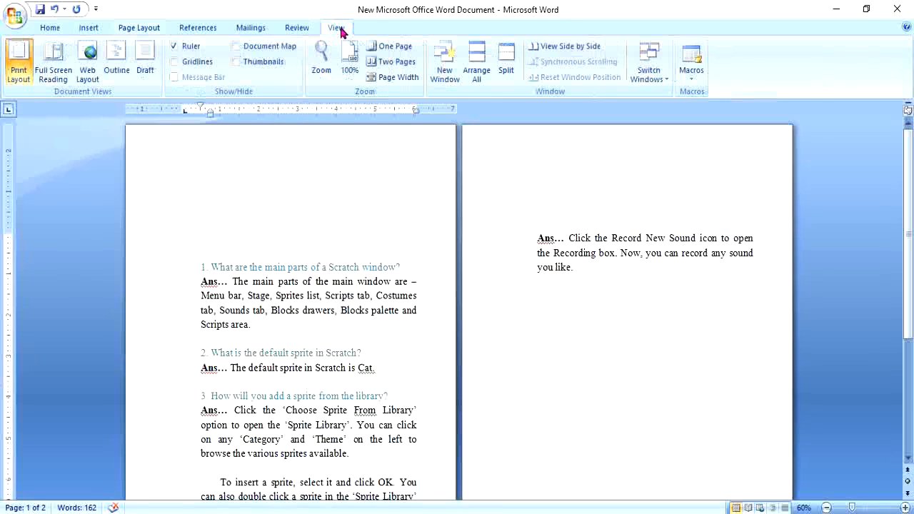
{"action": "left_click", "coordinate": [174, 46]}
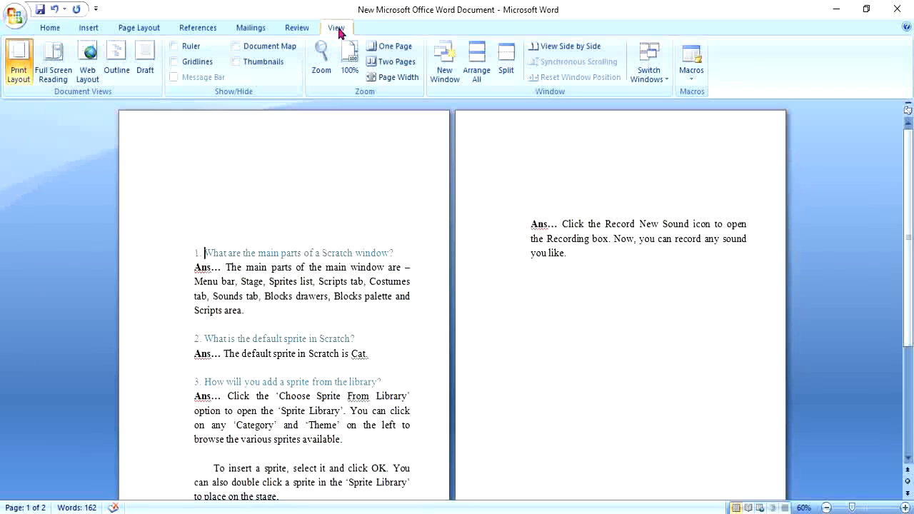
{"action": "left_click", "coordinate": [174, 47]}
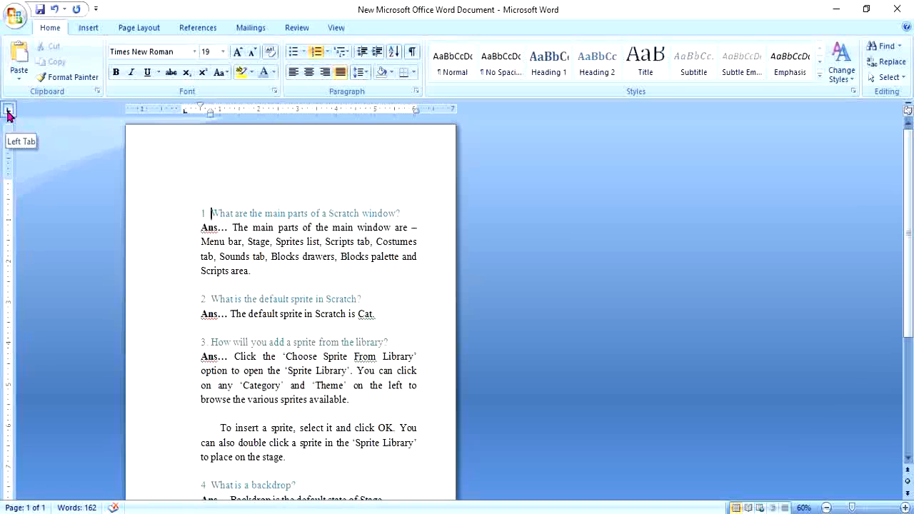
- Step through the tab stop types from Left Tab through Center, Right and Decimal to Bar Tab
{"action": "left_click", "coordinate": [8, 110]}
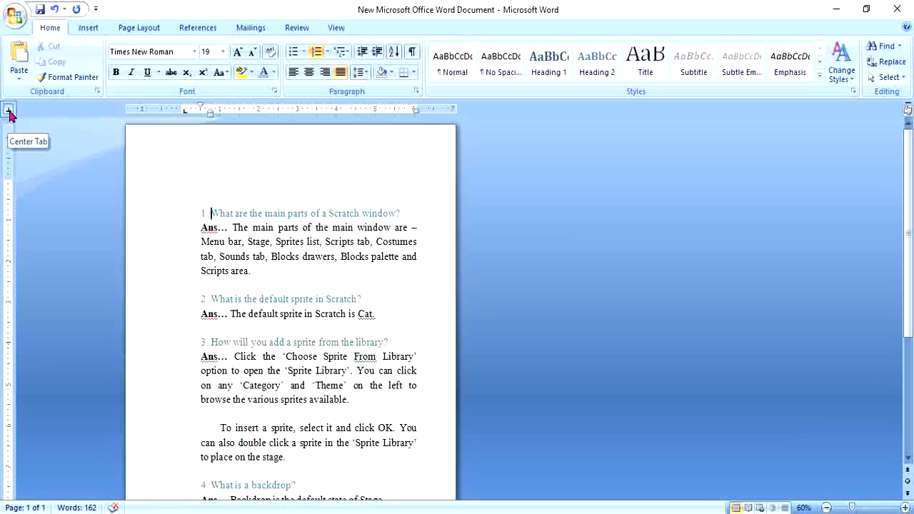
{"action": "left_click", "coordinate": [8, 110]}
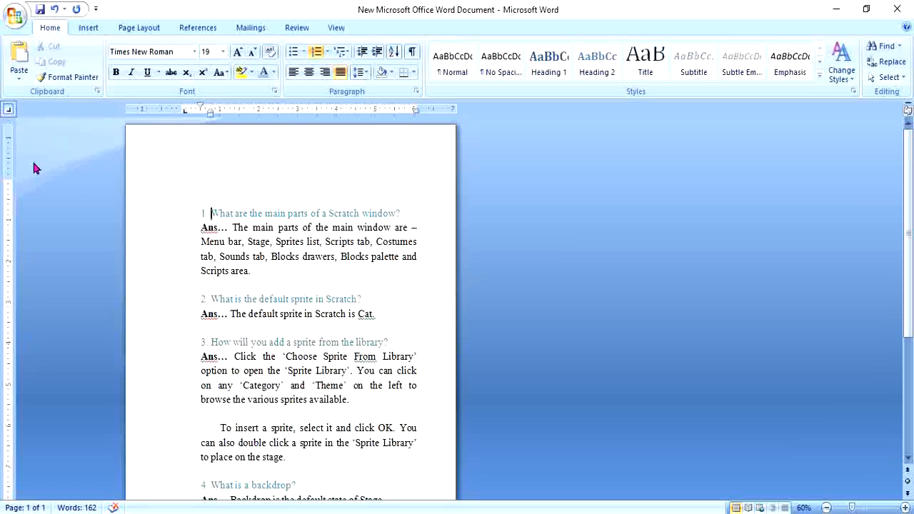
{"action": "left_click", "coordinate": [9, 111]}
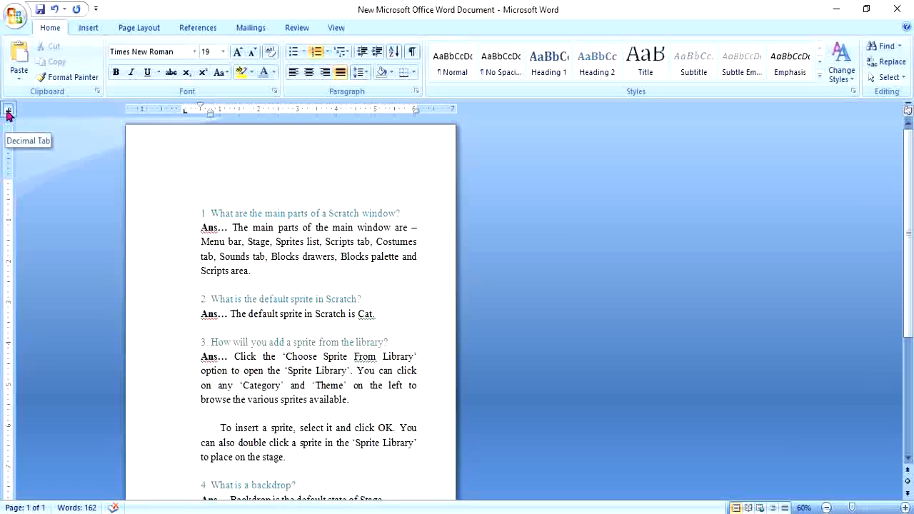
{"action": "left_click", "coordinate": [9, 111]}
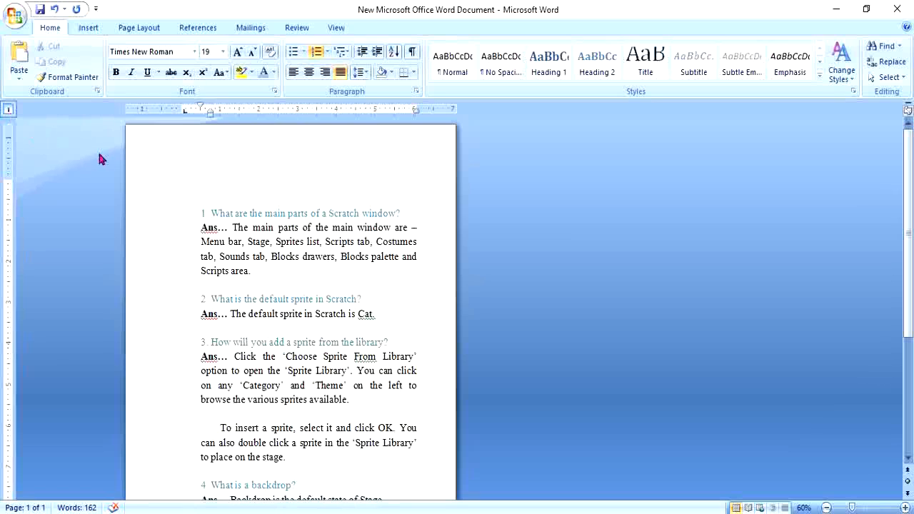
- On the blank line above question 1, set a left tab at about 0.9", a center tab at about 2.3" and a right tab at about 4.6"
{"action": "left_click", "coordinate": [218, 186]}
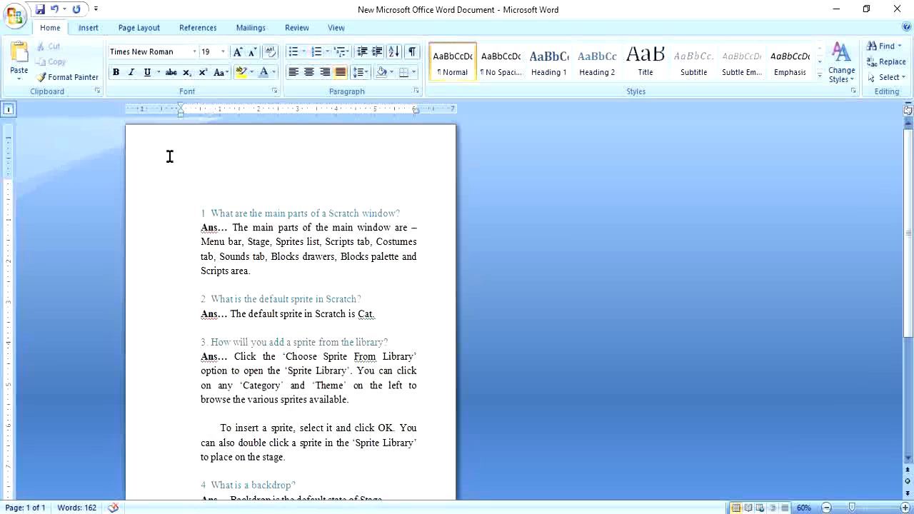
{"action": "left_click", "coordinate": [9, 112]}
{"action": "left_click", "coordinate": [9, 112]}
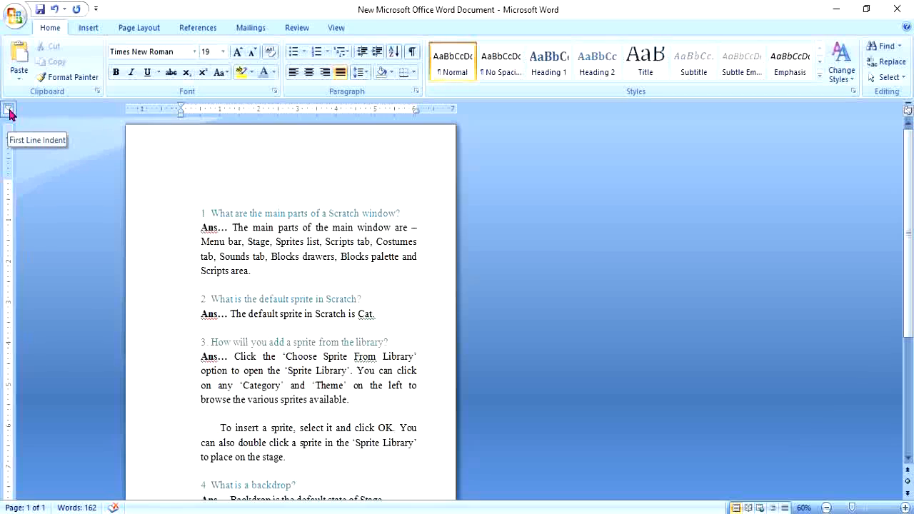
{"action": "left_click", "coordinate": [9, 112]}
{"action": "left_click", "coordinate": [9, 113]}
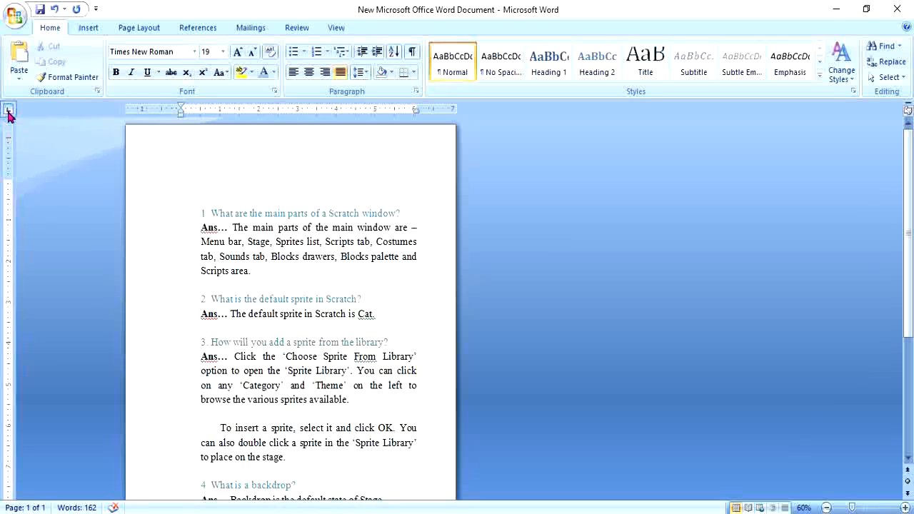
{"action": "left_click", "coordinate": [215, 109]}
{"action": "left_click", "coordinate": [8, 109]}
{"action": "left_click", "coordinate": [362, 114]}
- Enter the letters A, s, w and r on that line, placing s, w and r at the three successive tab stops
{"action": "type", "text": "a"}
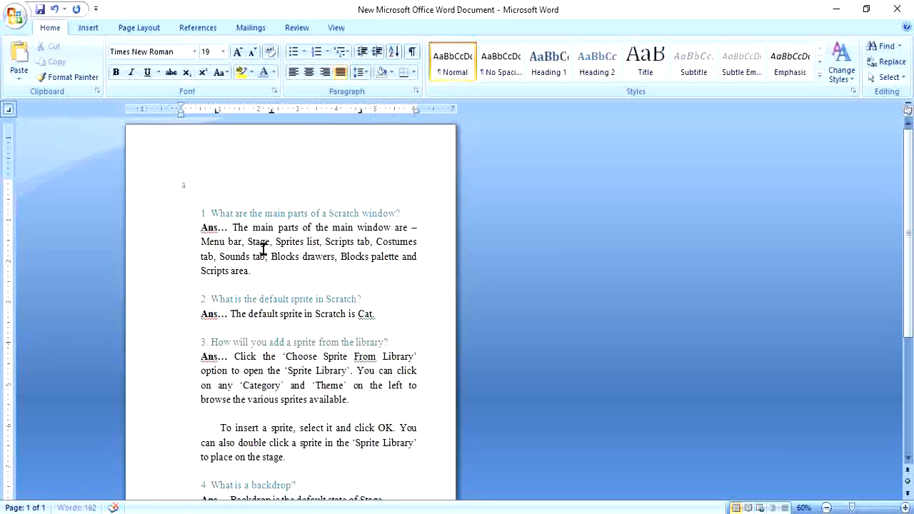
{"action": "scroll", "coordinate": [353, 383], "scroll_direction": "up", "scroll_amount": 5, "text": "ctrl"}
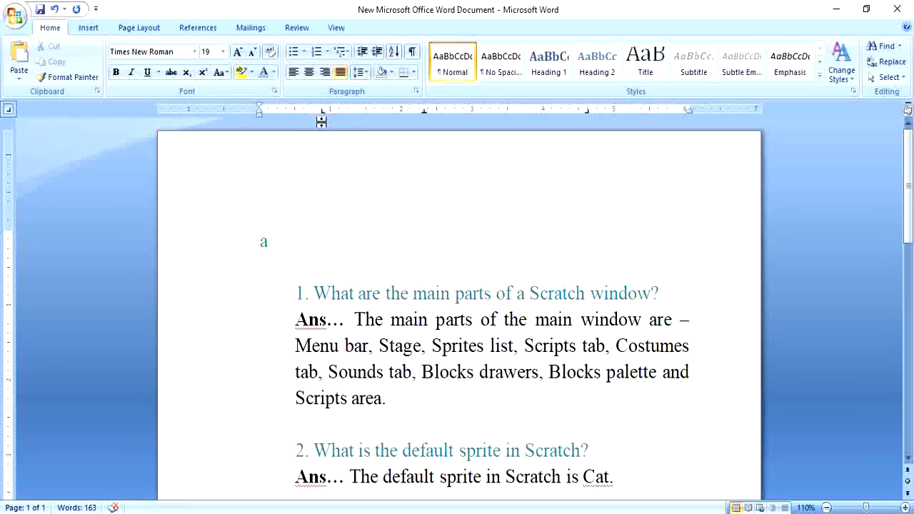
{"action": "key", "text": "Tab"}
{"action": "type", "text": "s"}
{"action": "key", "text": "Tab"}
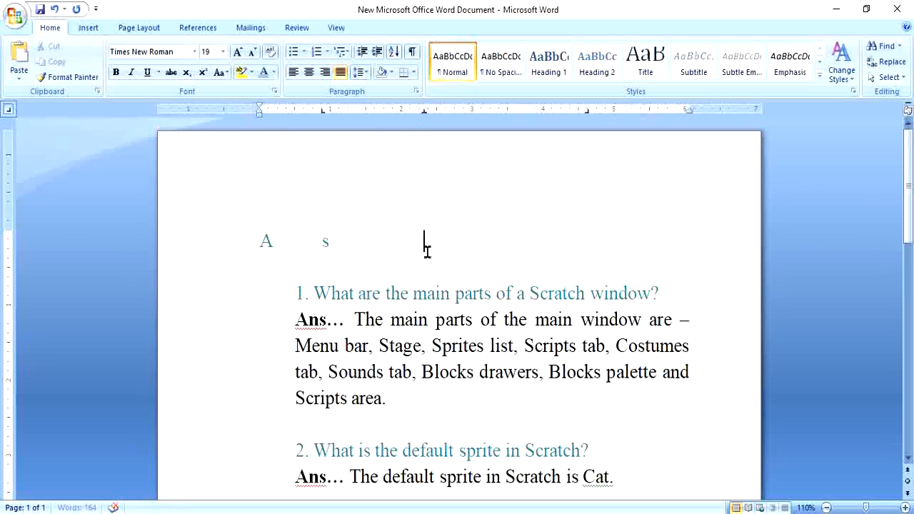
{"action": "type", "text": "w"}
{"action": "key", "text": "Tab"}
{"action": "type", "text": "r"}
{"action": "key", "text": "Tab"}
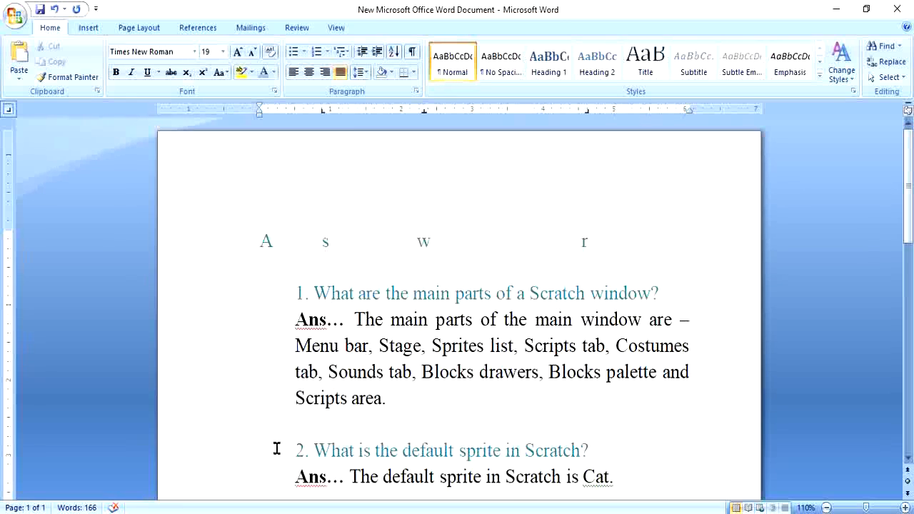
- Add a line below the lettered line and advance the cursor through its left, center and right tab stops
{"action": "key", "text": "Return"}
{"action": "key", "text": "Tab"}
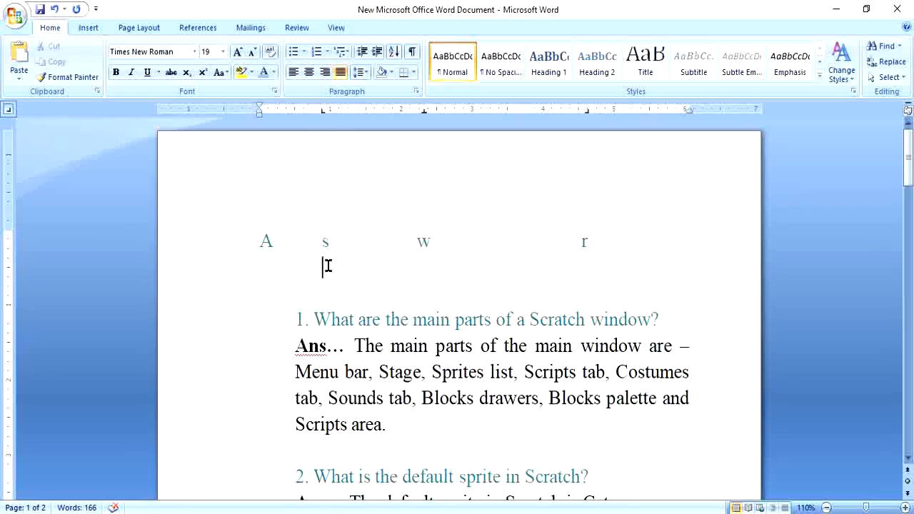
{"action": "key", "text": "Tab"}
{"action": "key", "text": "Tab"}
- Try moving question 1's first-line indent to about -0.2" and shifting the left indent of the question and its answer further inward
{"action": "left_click", "coordinate": [291, 315]}
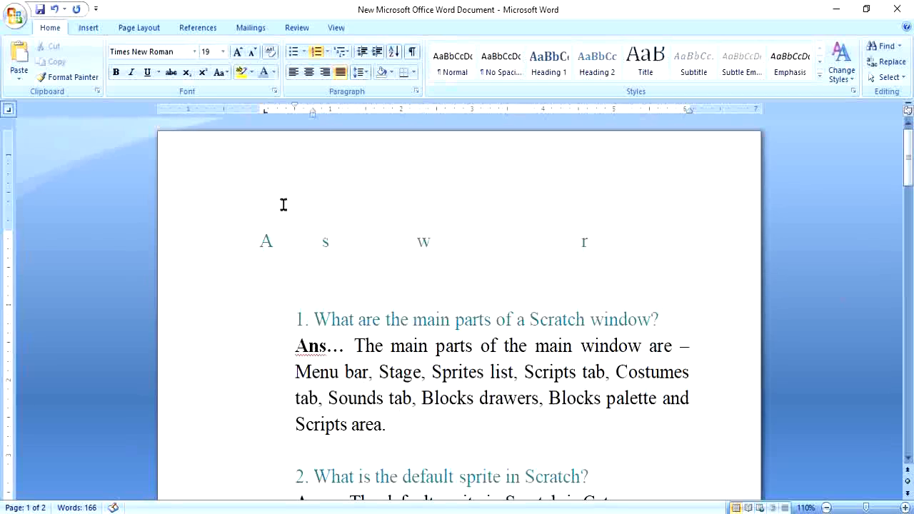
{"action": "left_click_drag", "start_coordinate": [295, 107], "coordinate": [247, 112]}
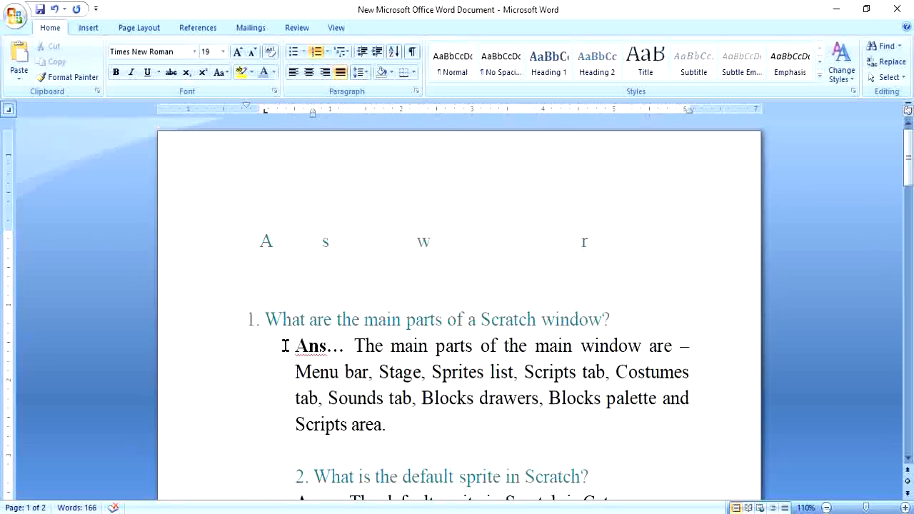
{"action": "left_click_drag", "start_coordinate": [219, 374], "coordinate": [229, 425]}
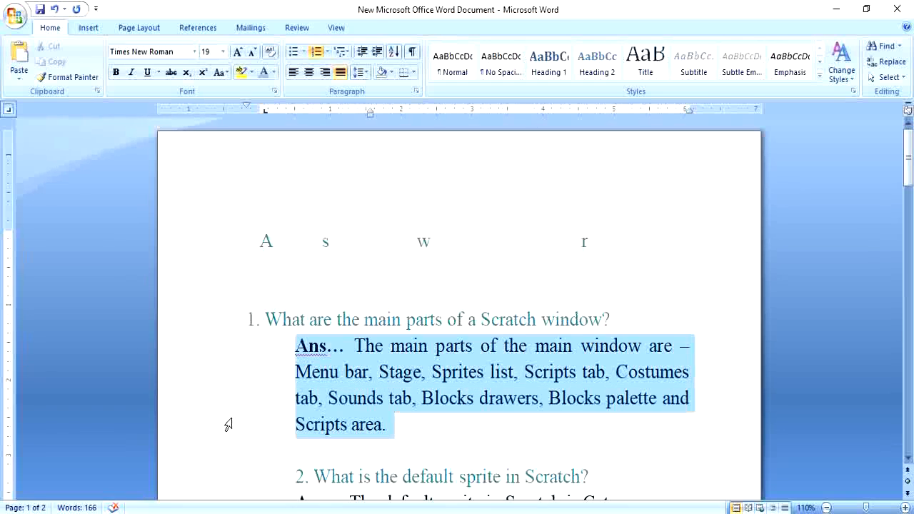
{"action": "left_click_drag", "start_coordinate": [188, 322], "coordinate": [211, 427]}
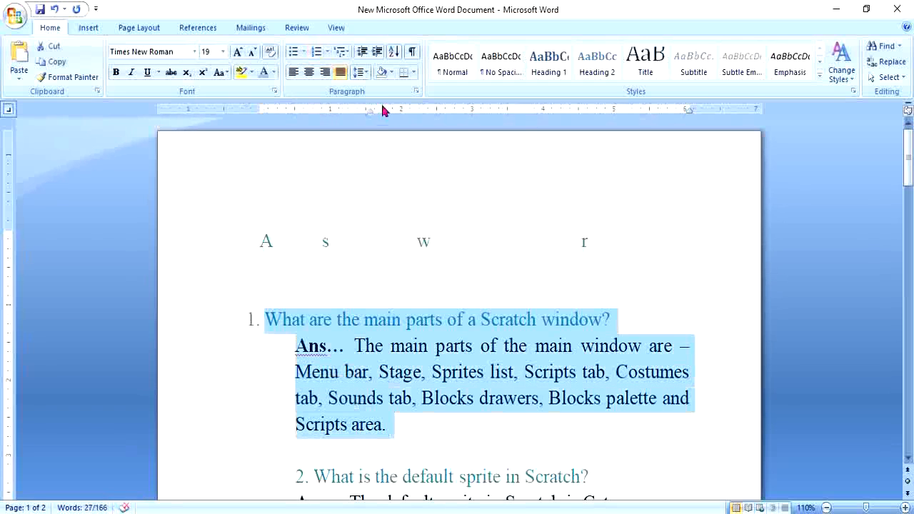
{"action": "left_click_drag", "start_coordinate": [370, 114], "coordinate": [414, 112]}
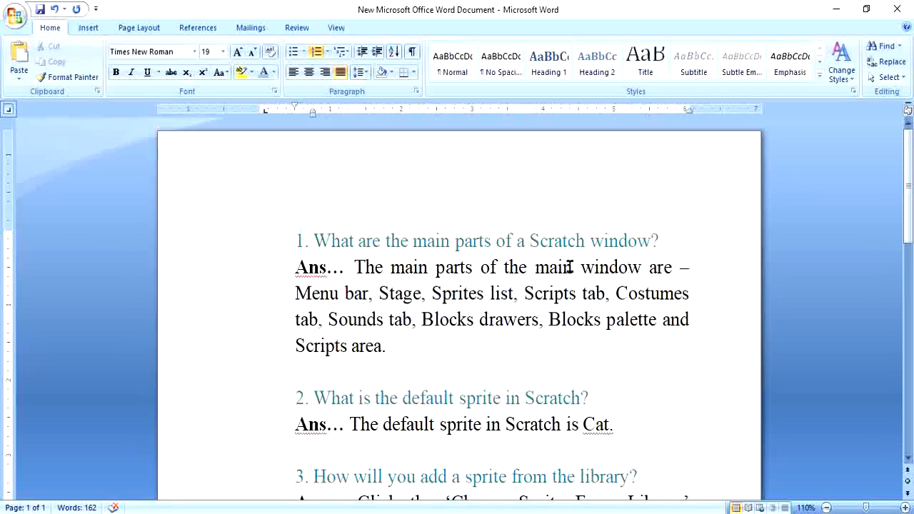
- In the answer to question 1, insert manual line breaks before "the main window" and before "Menu bar"
{"action": "left_click", "coordinate": [503, 266]}
{"action": "key", "text": "shift+Return"}
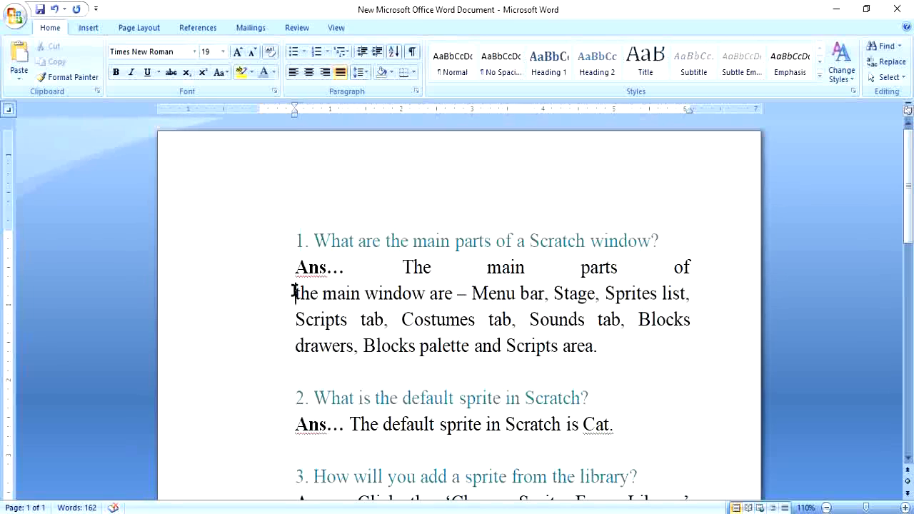
{"action": "left_click", "coordinate": [470, 294]}
{"action": "key", "text": "shift+Return"}
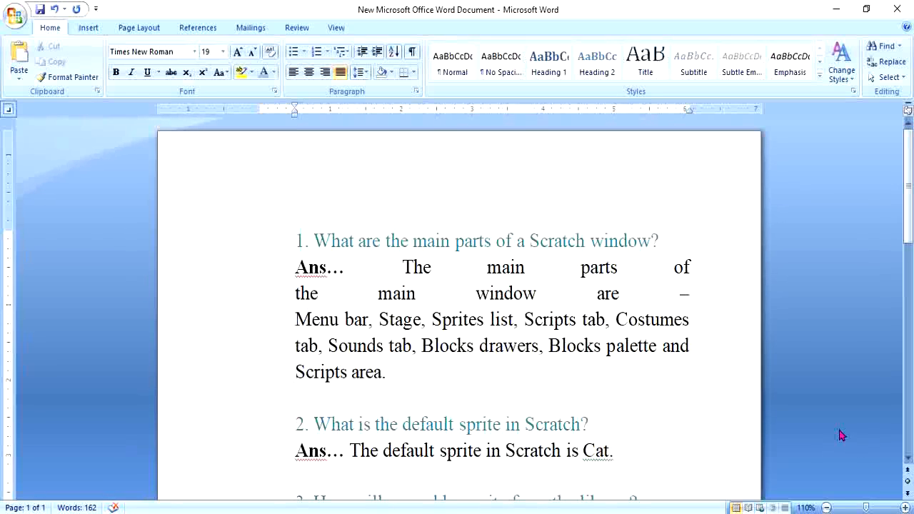
- Change the page orientation to Landscape and check how the questions spread over the pages
{"action": "scroll", "coordinate": [599, 285], "scroll_direction": "down", "scroll_amount": 5, "text": "ctrl"}
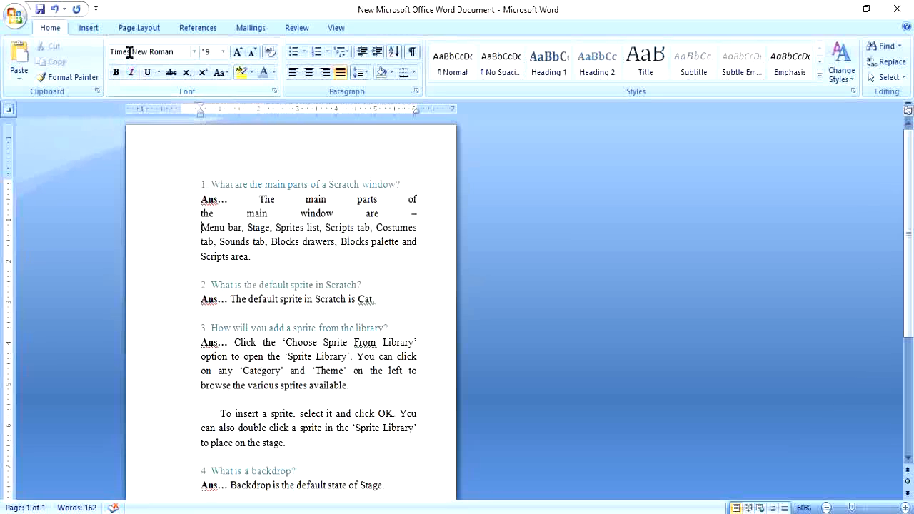
{"action": "left_click", "coordinate": [139, 29]}
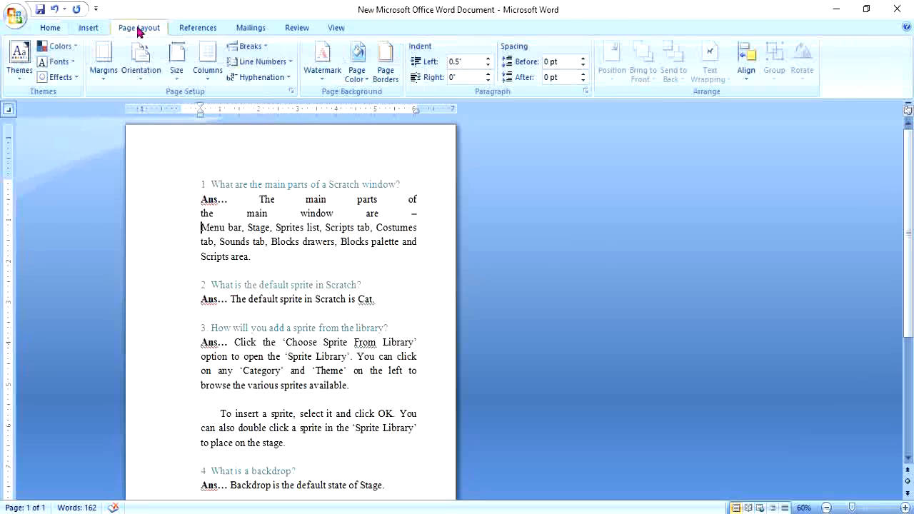
{"action": "left_click", "coordinate": [142, 81]}
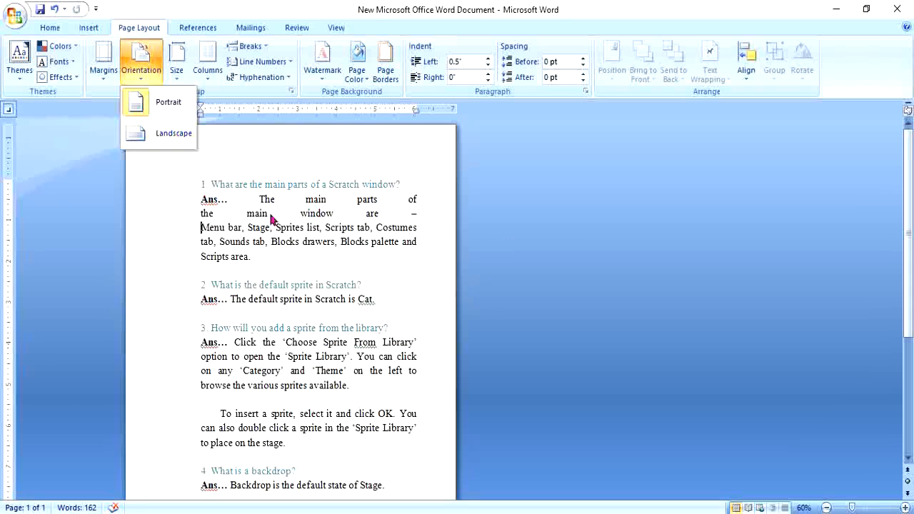
{"action": "left_click", "coordinate": [160, 133]}
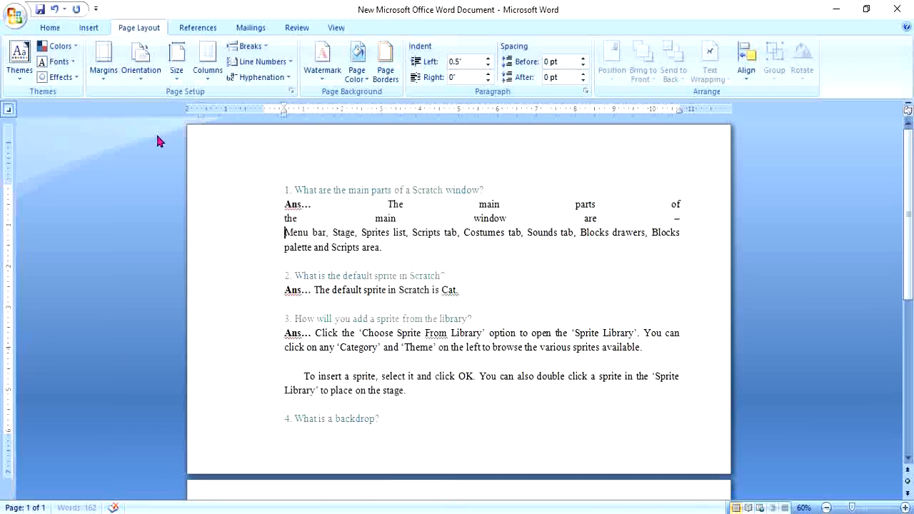
{"action": "scroll", "coordinate": [318, 232], "scroll_direction": "down", "scroll_amount": 3}
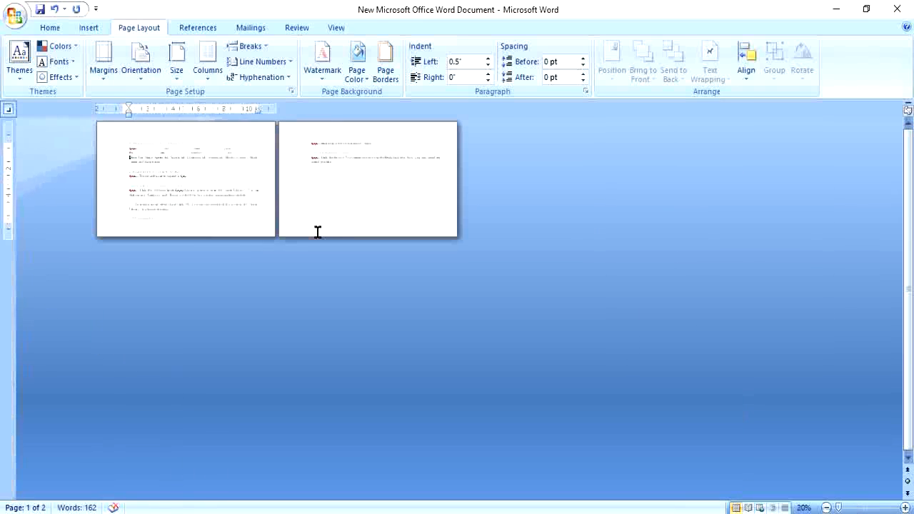
{"action": "scroll", "coordinate": [351, 255], "scroll_direction": "up", "scroll_amount": 5}
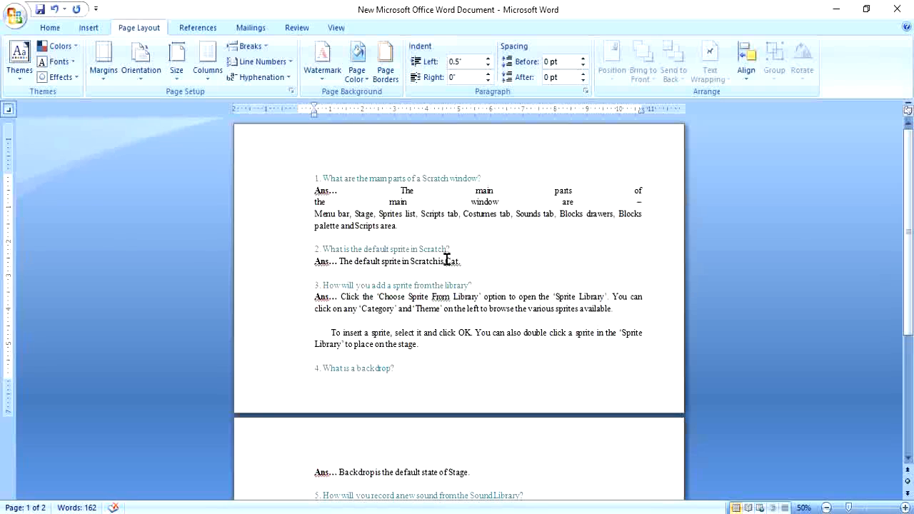
- Switch the page orientation between Portrait and Landscape, ending on Portrait
{"action": "left_click", "coordinate": [136, 80]}
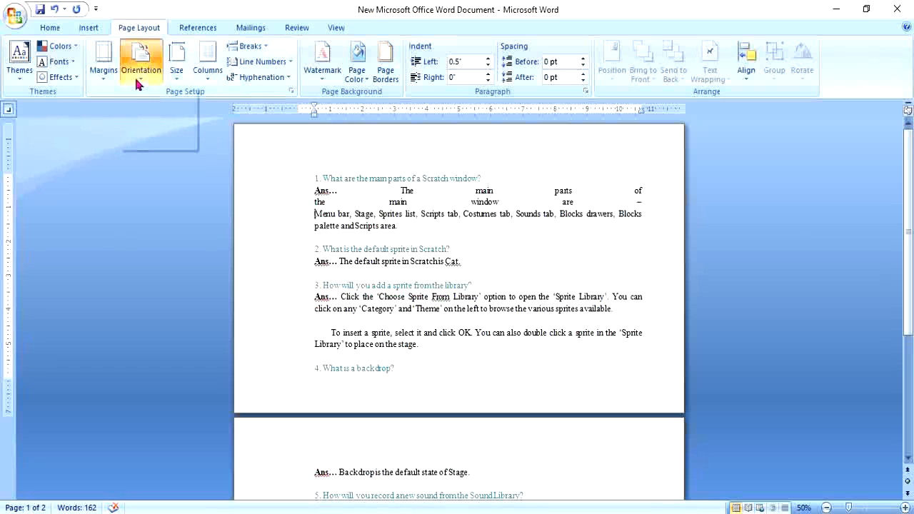
{"action": "left_click", "coordinate": [150, 102]}
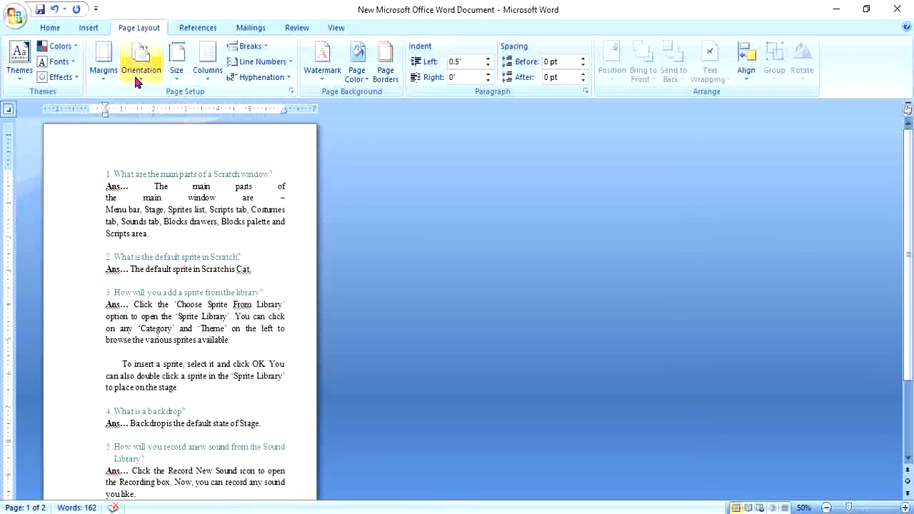
{"action": "left_click", "coordinate": [136, 77]}
{"action": "left_click", "coordinate": [153, 135]}
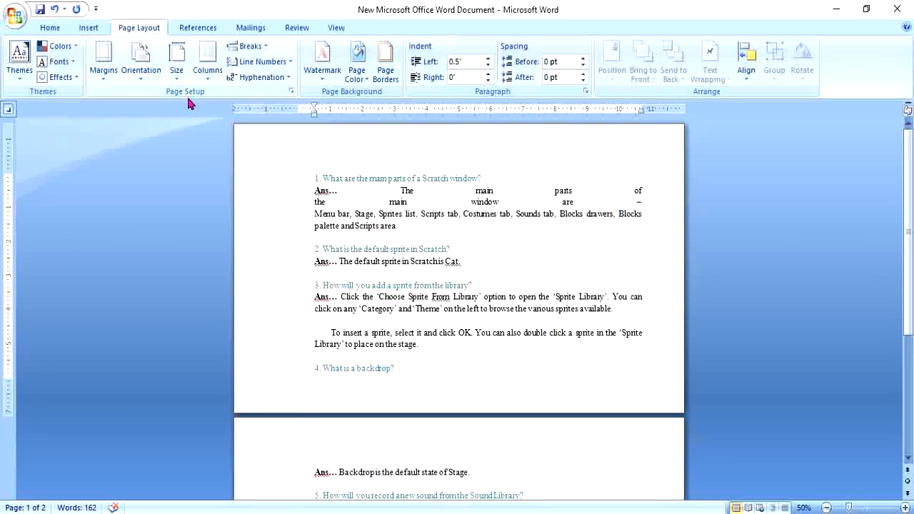
{"action": "left_click", "coordinate": [149, 81]}
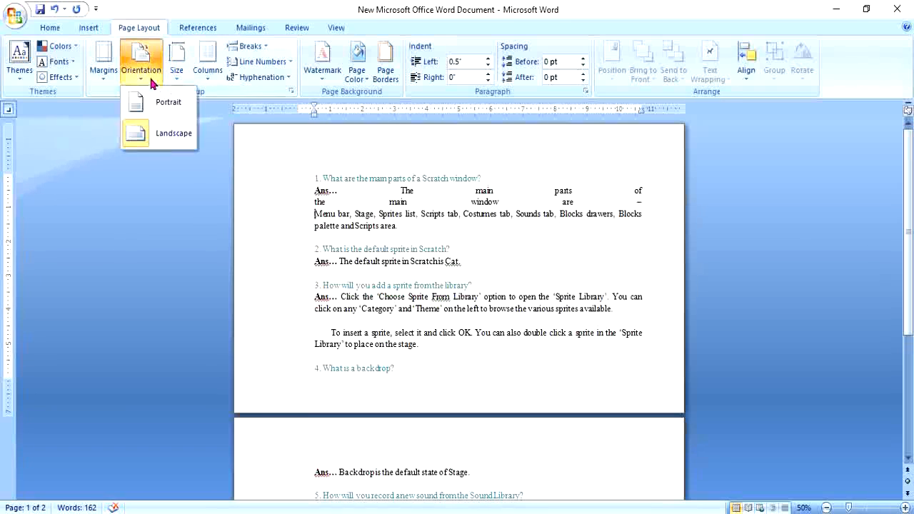
{"action": "left_click", "coordinate": [178, 136]}
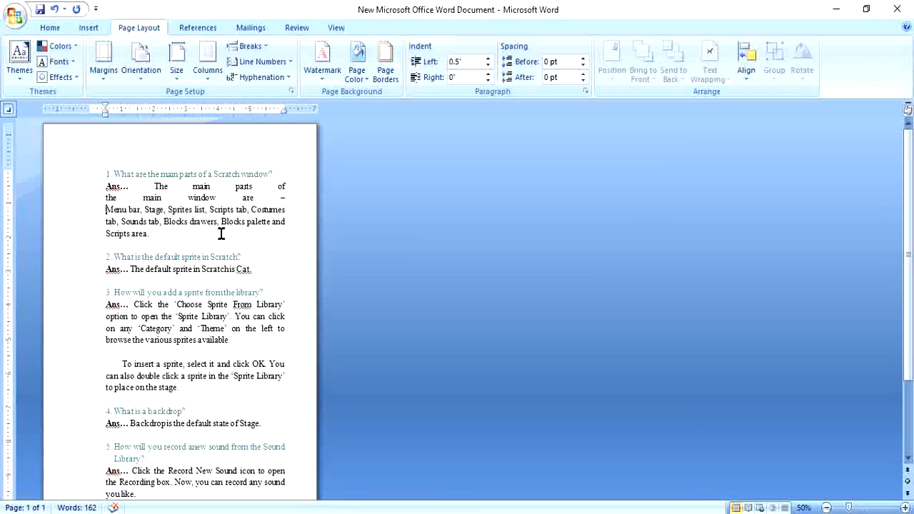
- Try the Letter and A4 paper sizes on the document and return it to Legal, 8.5" x 14"
{"action": "scroll", "coordinate": [243, 236], "scroll_direction": "down", "scroll_amount": 1}
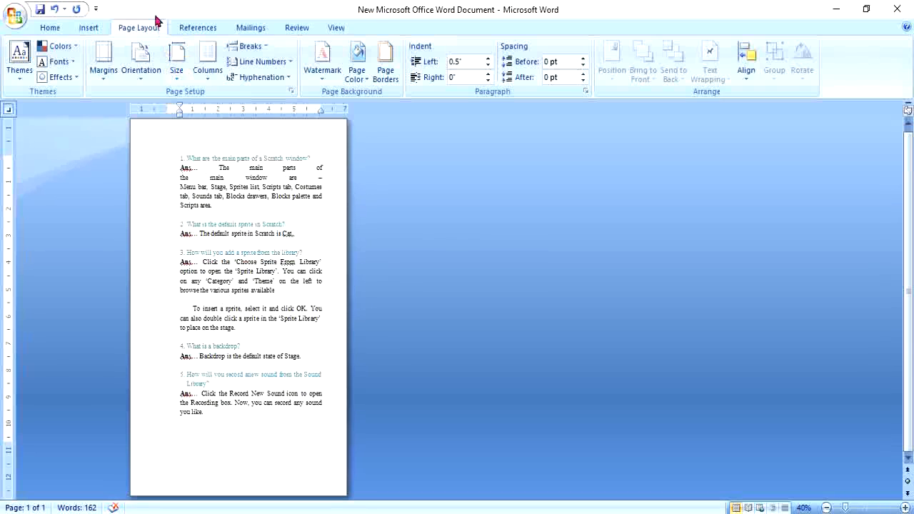
{"action": "left_click", "coordinate": [177, 79]}
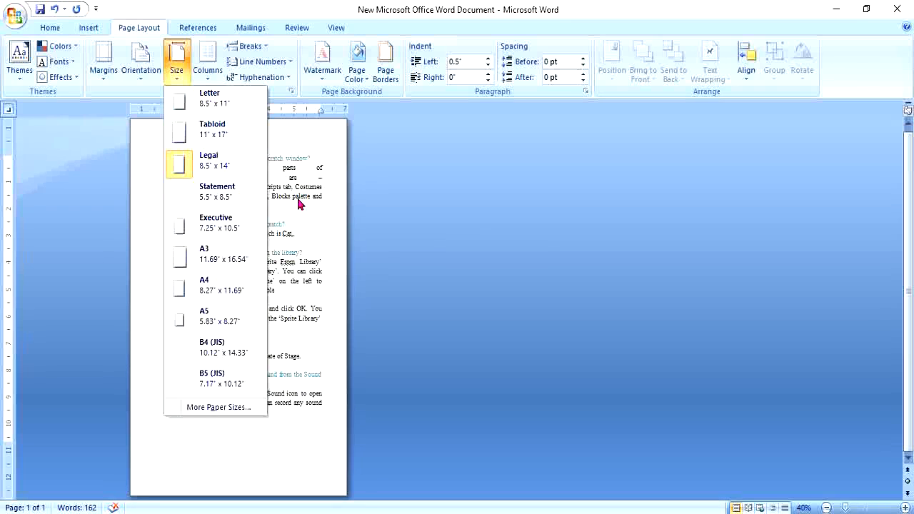
{"action": "left_click", "coordinate": [213, 103]}
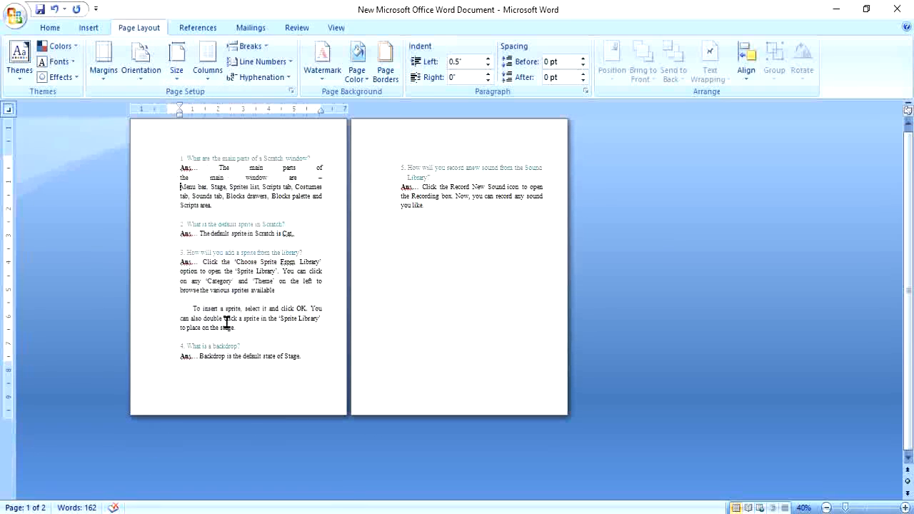
{"action": "left_click", "coordinate": [177, 71]}
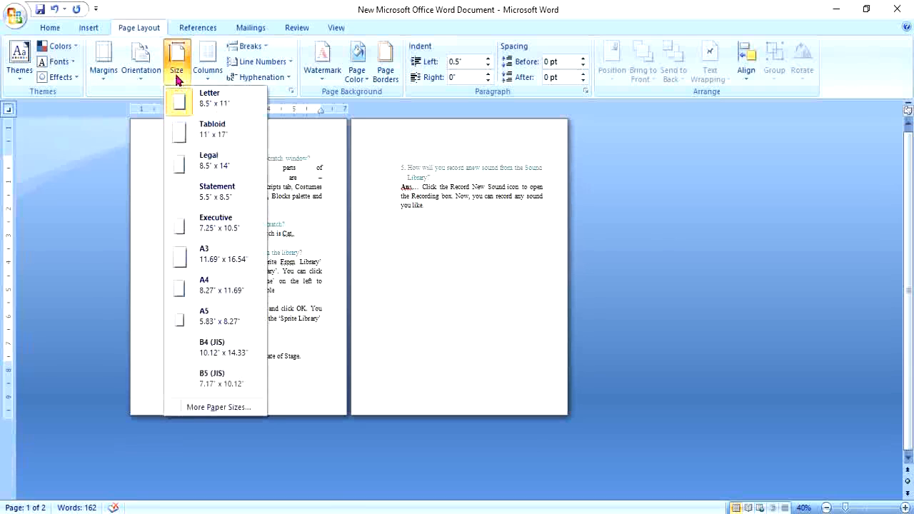
{"action": "left_click", "coordinate": [212, 290]}
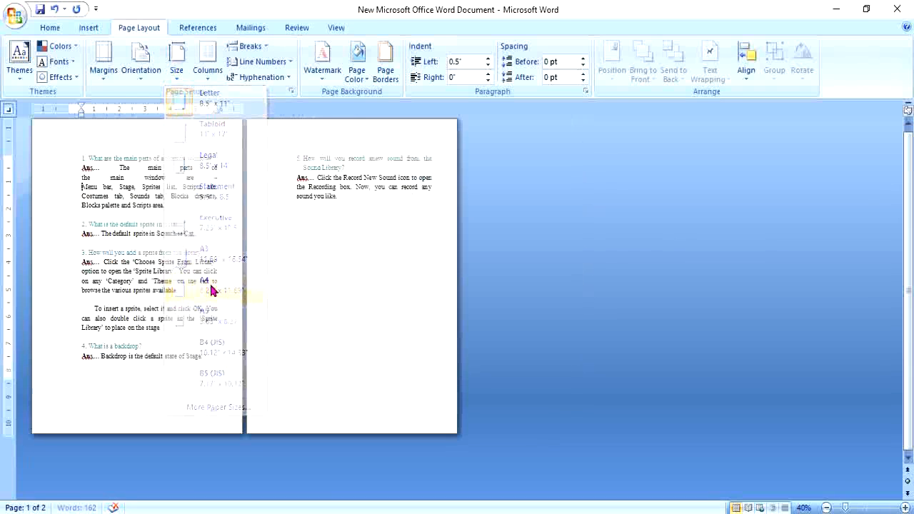
{"action": "left_click", "coordinate": [177, 71]}
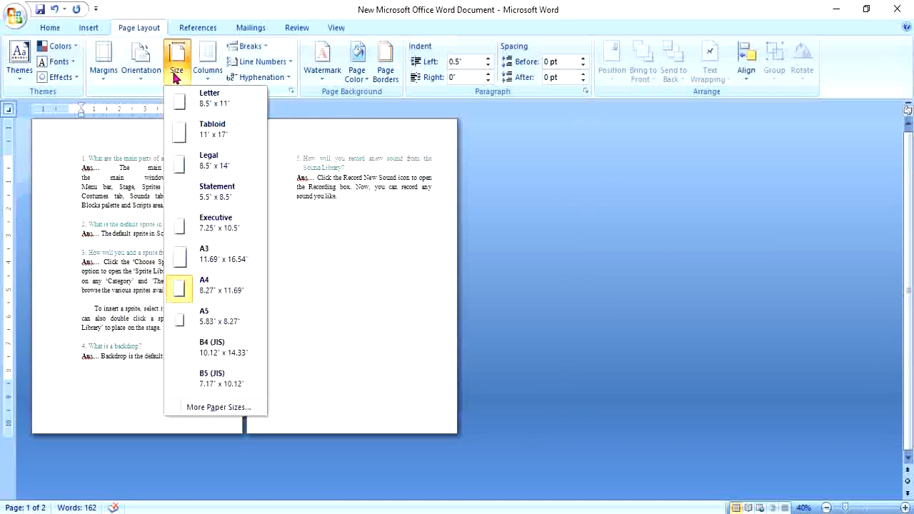
{"action": "left_click", "coordinate": [222, 167]}
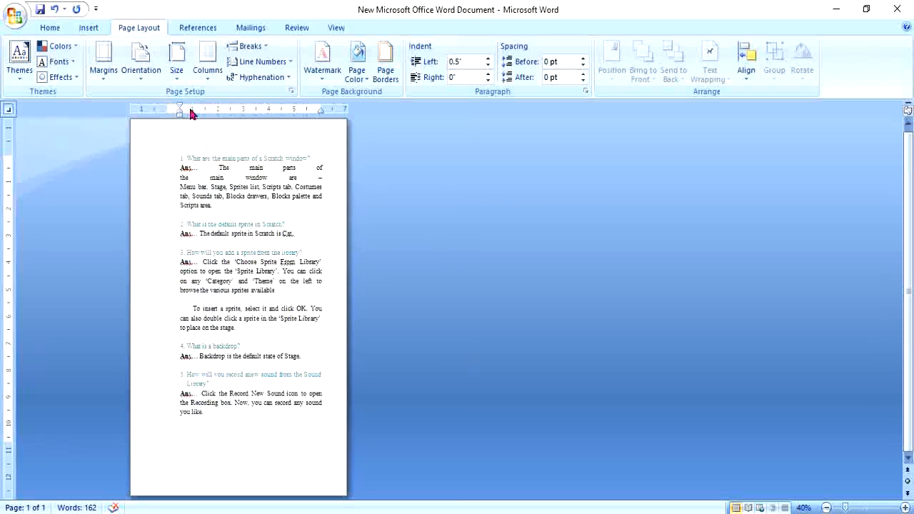
- Review the predefined paper sizes on offer and leave the choice as it is
{"action": "left_click", "coordinate": [176, 64]}
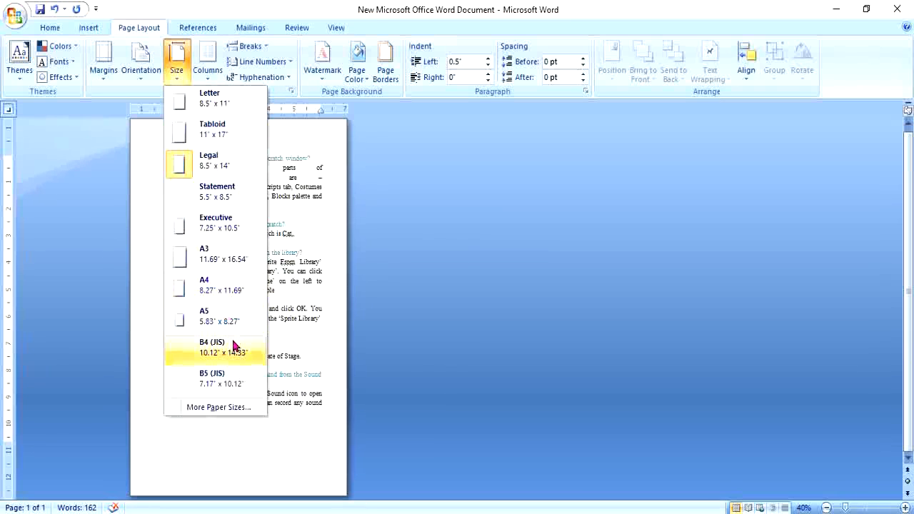
{"action": "left_click", "coordinate": [311, 241]}
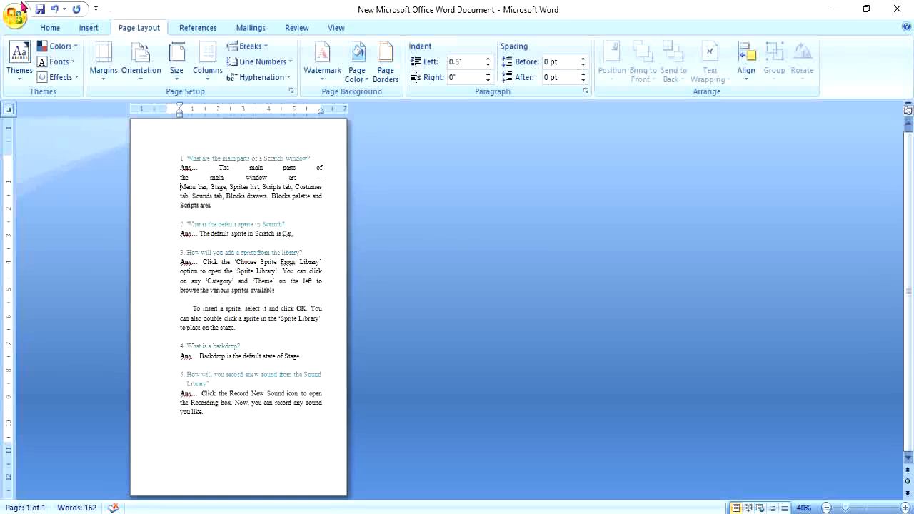
{"action": "left_click", "coordinate": [177, 70]}
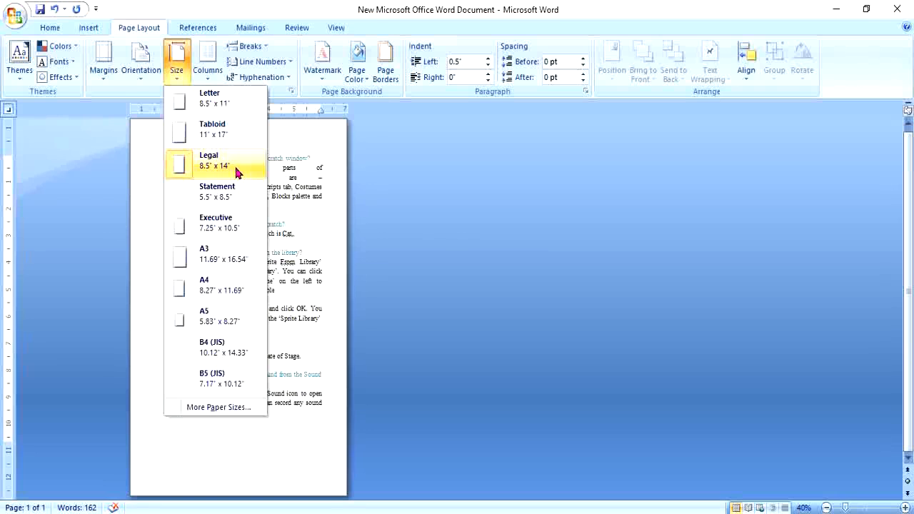
{"action": "left_click", "coordinate": [295, 218]}
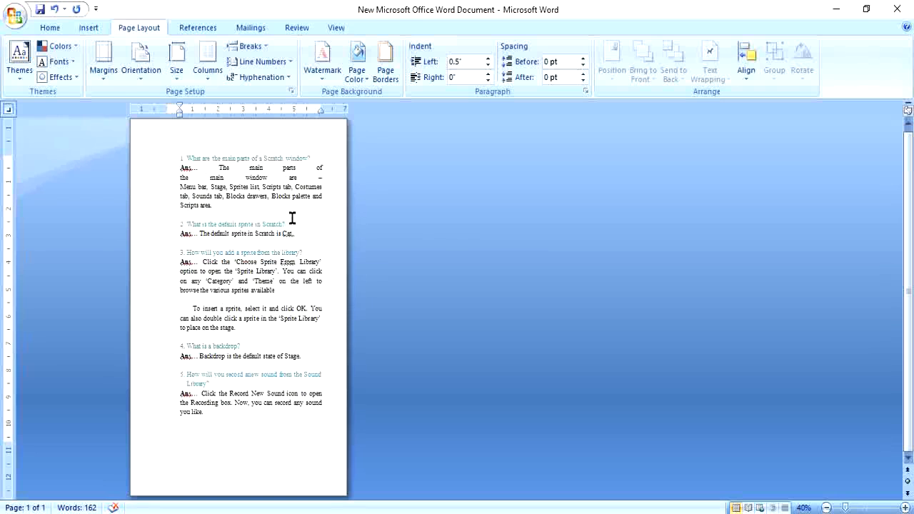
- Insert a page break after the answer to question 2 so that question 3 starts on a new page
{"action": "left_click", "coordinate": [88, 29]}
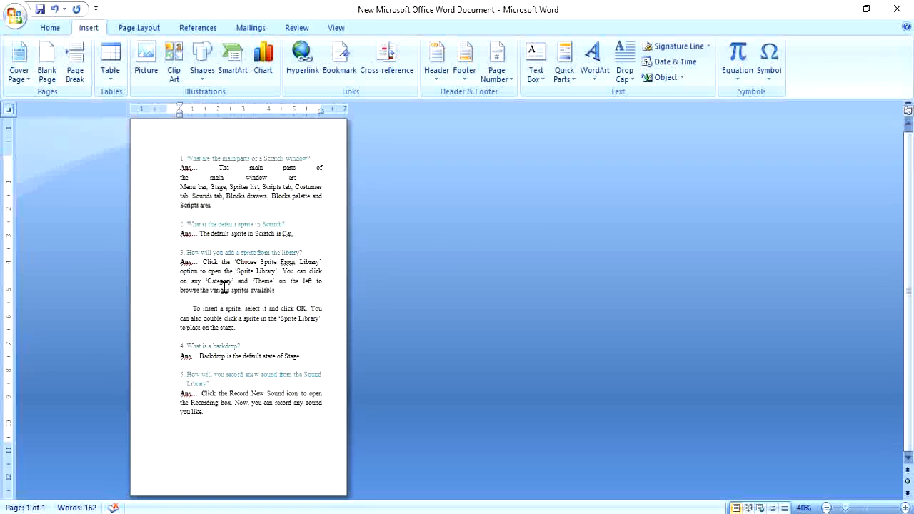
{"action": "left_click", "coordinate": [304, 233]}
{"action": "scroll", "coordinate": [318, 243], "scroll_direction": "up", "scroll_amount": 6, "text": "ctrl"}
{"action": "scroll", "coordinate": [571, 368], "scroll_direction": "down", "scroll_amount": 6, "text": "ctrl"}
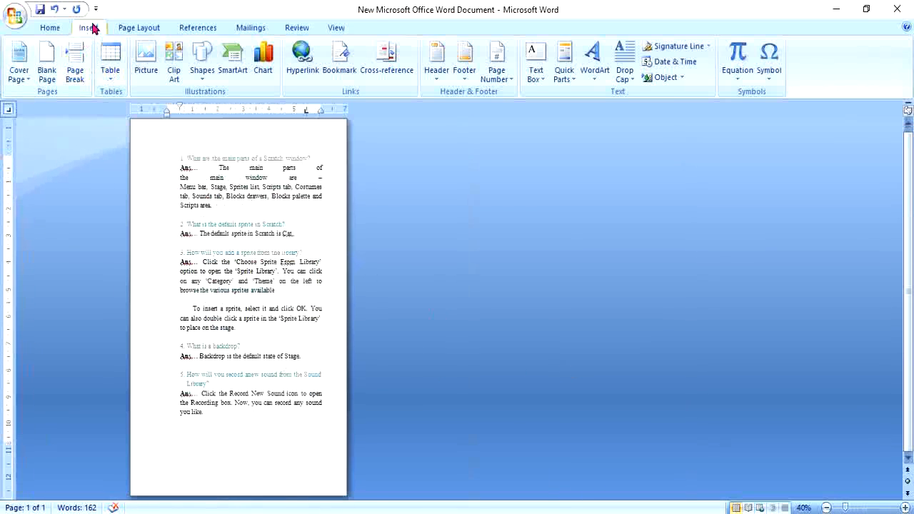
{"action": "left_click", "coordinate": [75, 69]}
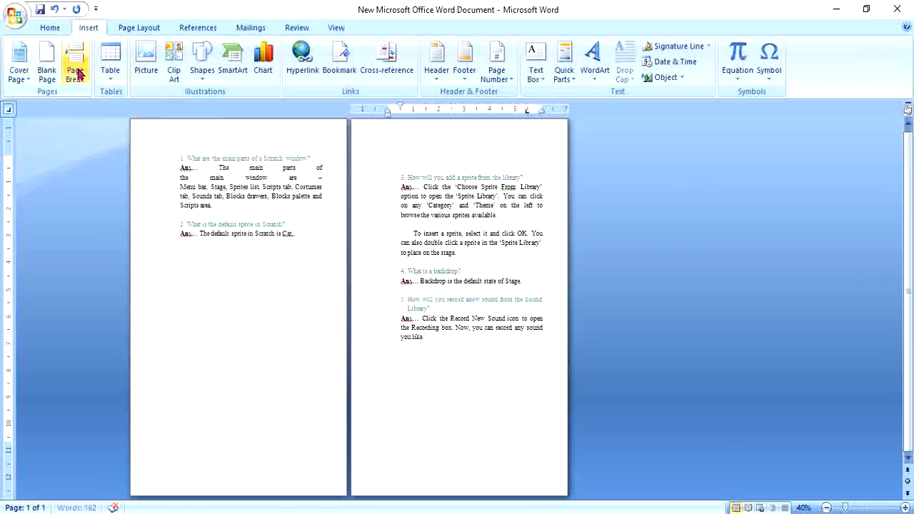
- Insert a page break before "can also double click a sprite" in the second paragraph of question 3's answer
{"action": "left_click", "coordinate": [433, 236]}
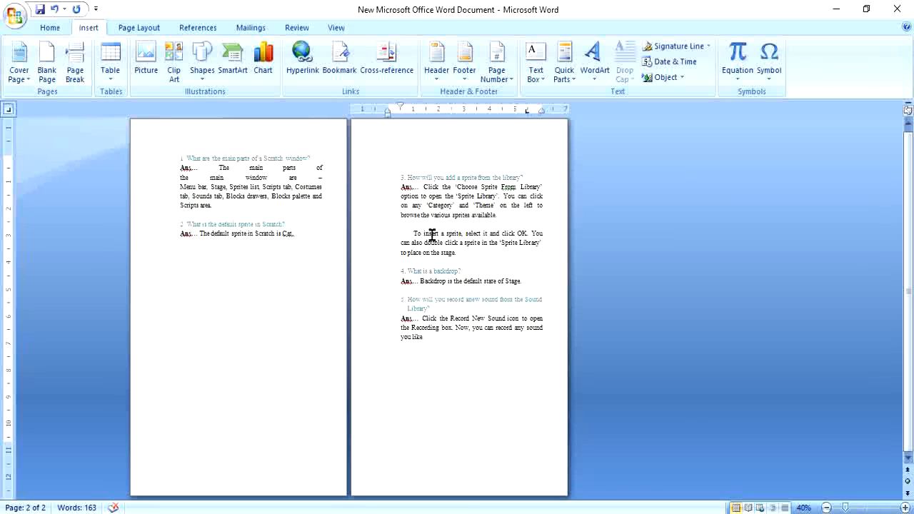
{"action": "left_click", "coordinate": [396, 243]}
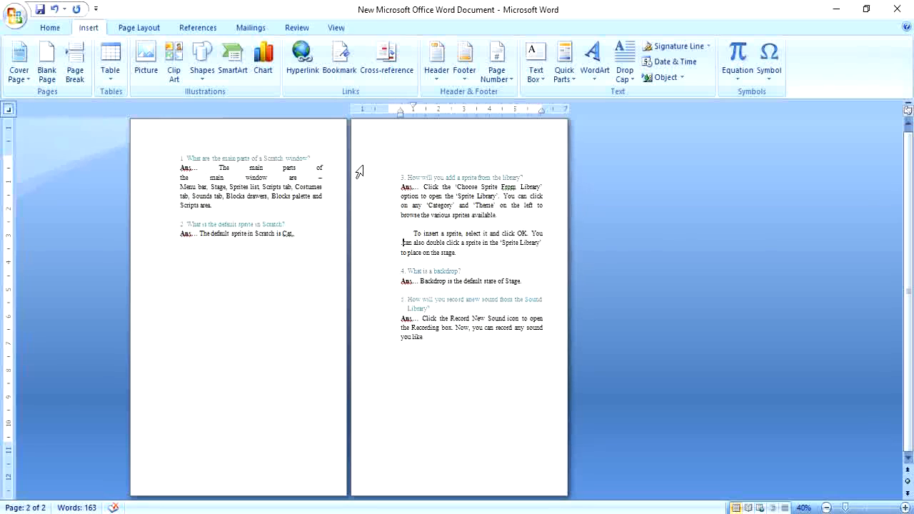
{"action": "left_click", "coordinate": [75, 64]}
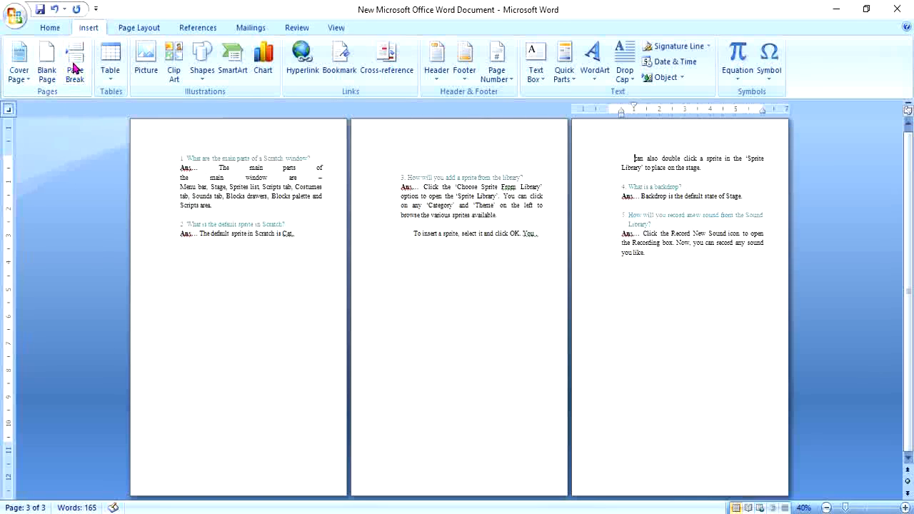